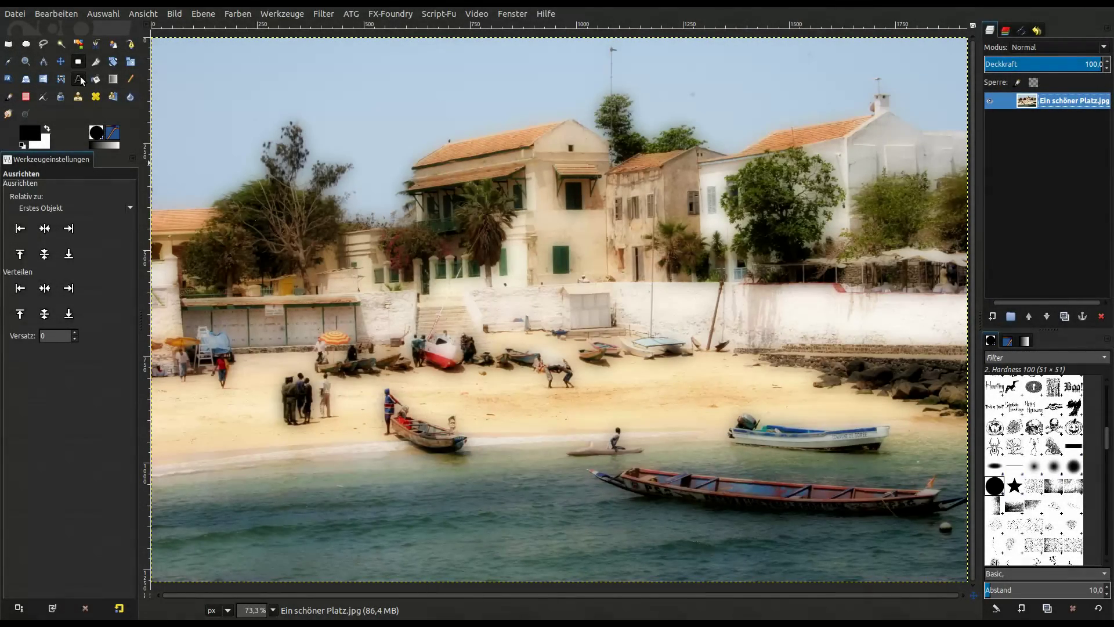
Add a large black 'Eleganz' text layer in the Sonsie One font over the beach photo.
{"action": "left_click", "coordinate": [81, 82]}
{"action": "left_click_drag", "start_coordinate": [51, 193], "coordinate": [26, 199]}
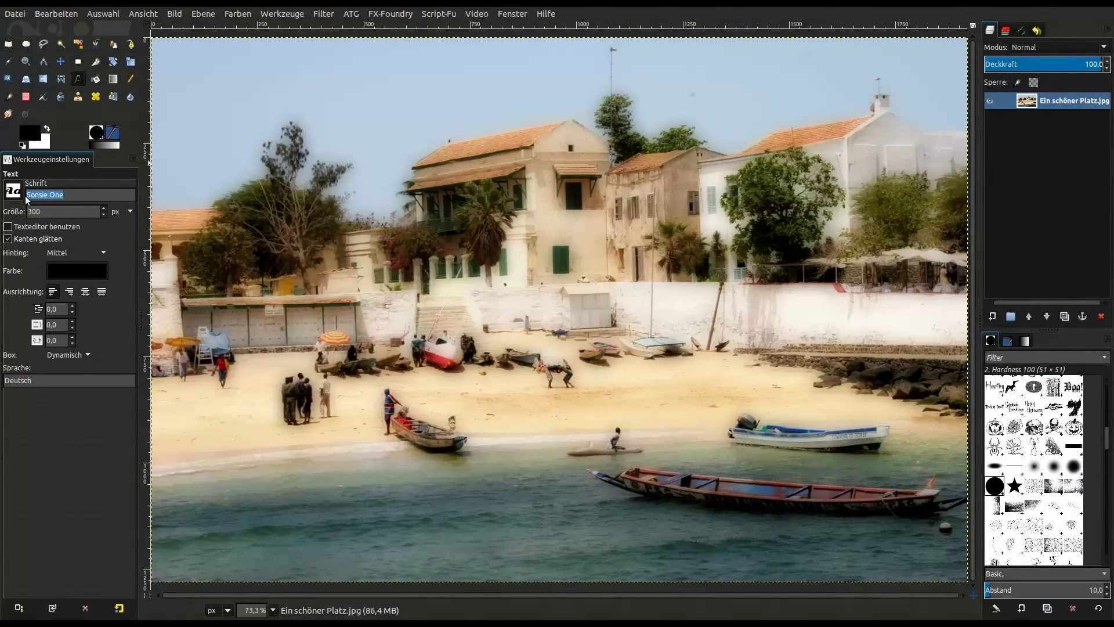
{"action": "left_click", "coordinate": [264, 218]}
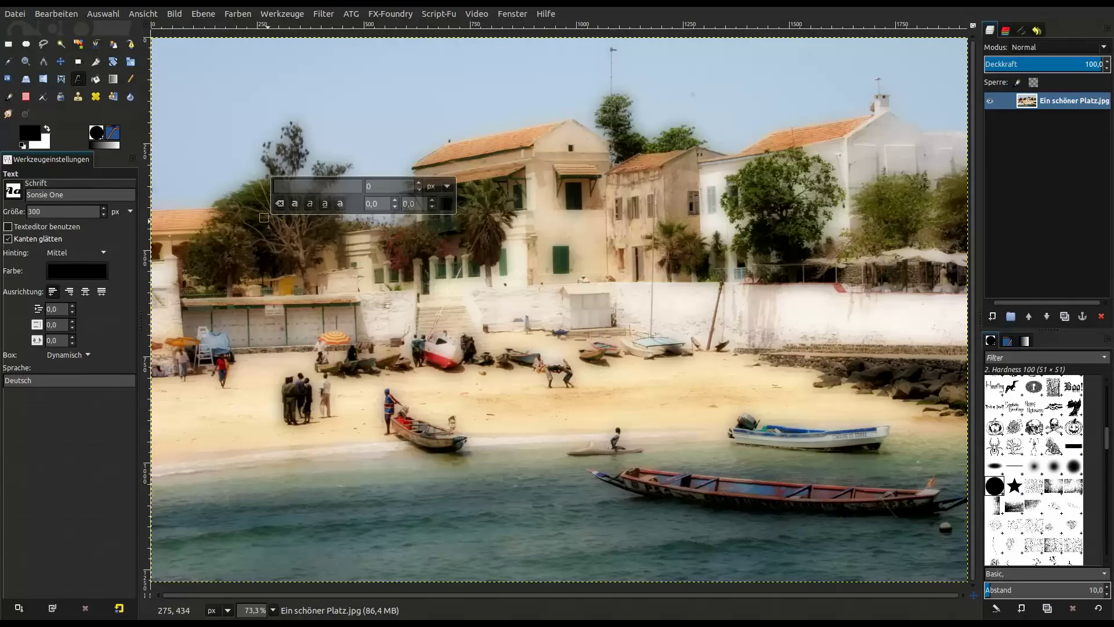
{"action": "type", "text": "Ele"}
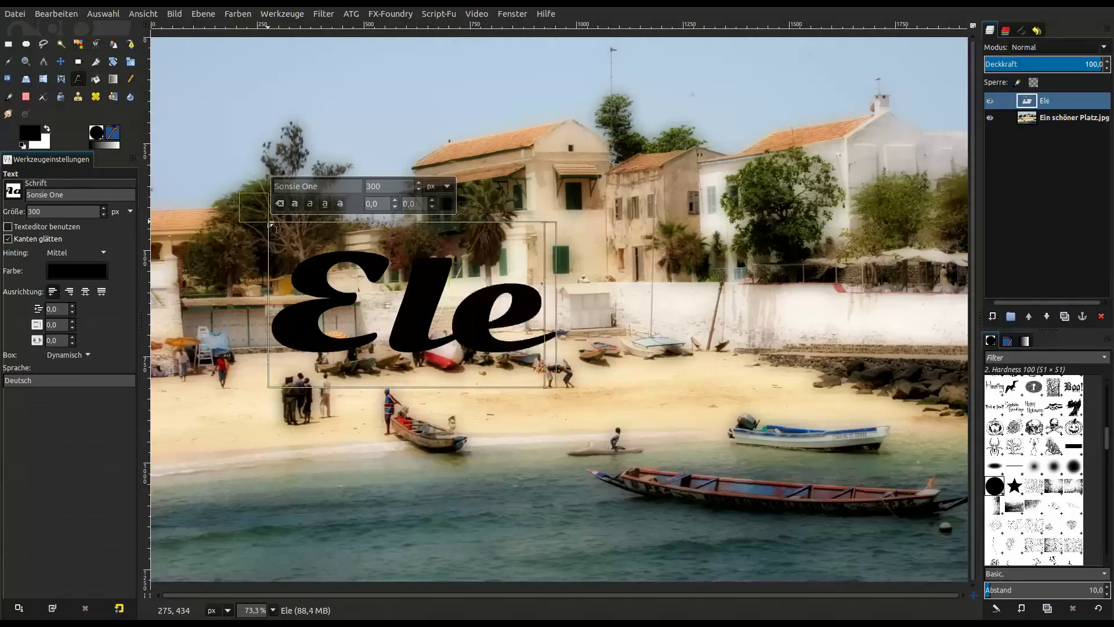
{"action": "type", "text": "ganz"}
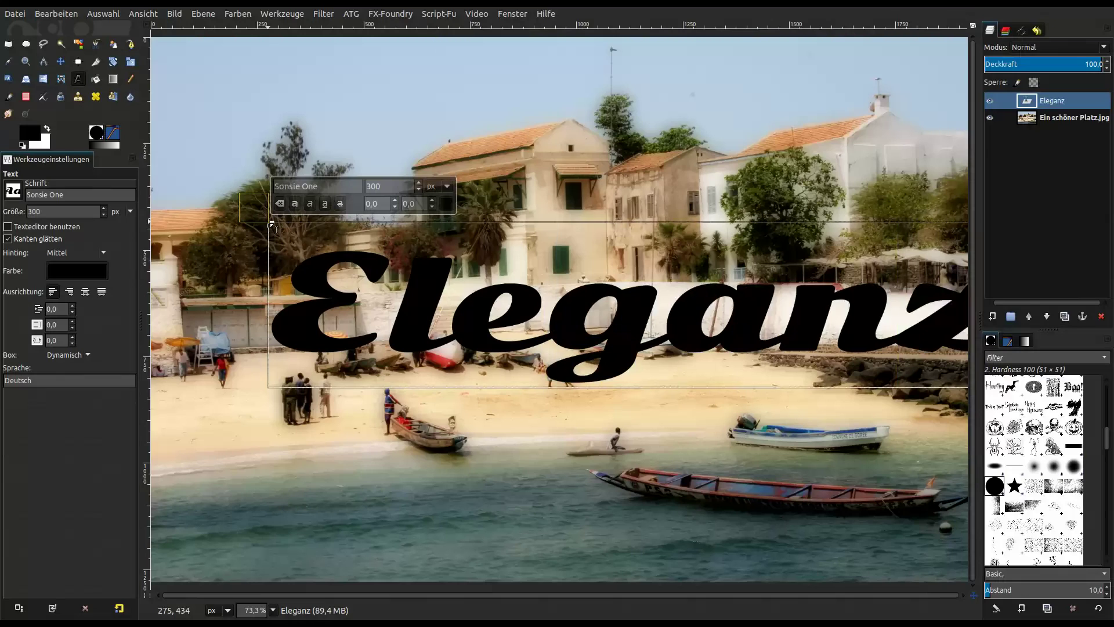
Centre the Eleganz text horizontally and vertically on the image.
{"action": "left_click", "coordinate": [78, 61]}
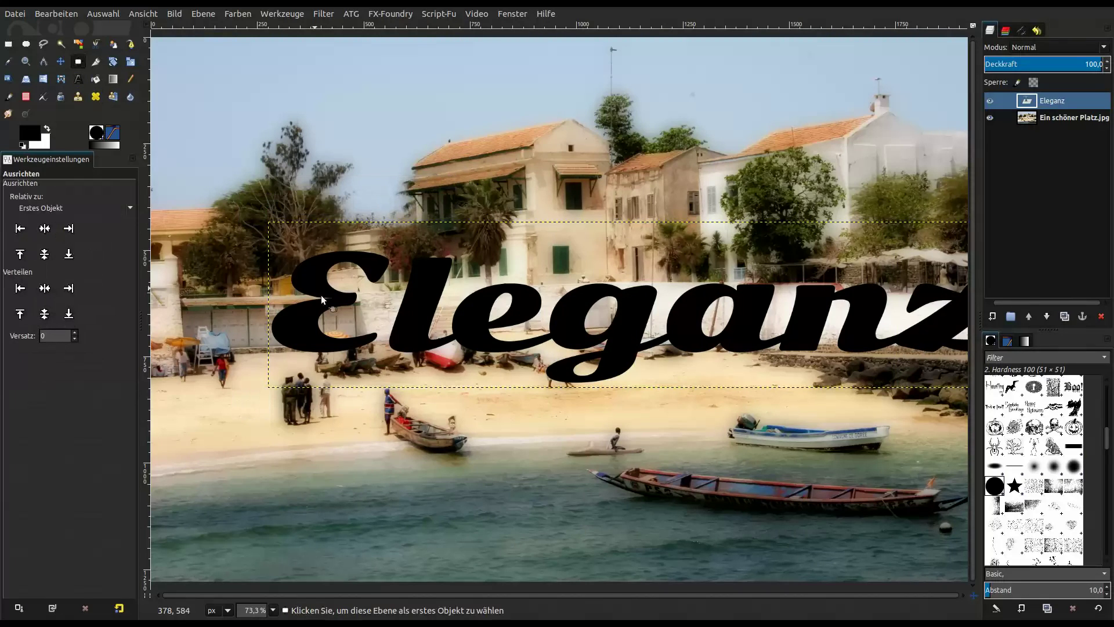
{"action": "left_click", "coordinate": [322, 300]}
{"action": "left_click", "coordinate": [45, 228]}
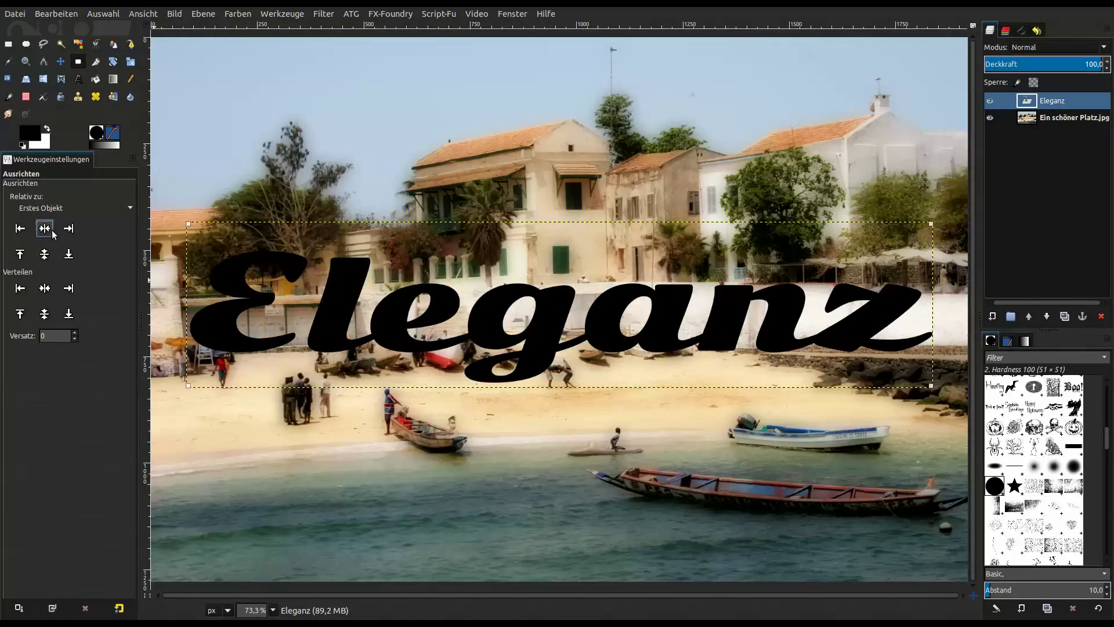
{"action": "left_click", "coordinate": [45, 254]}
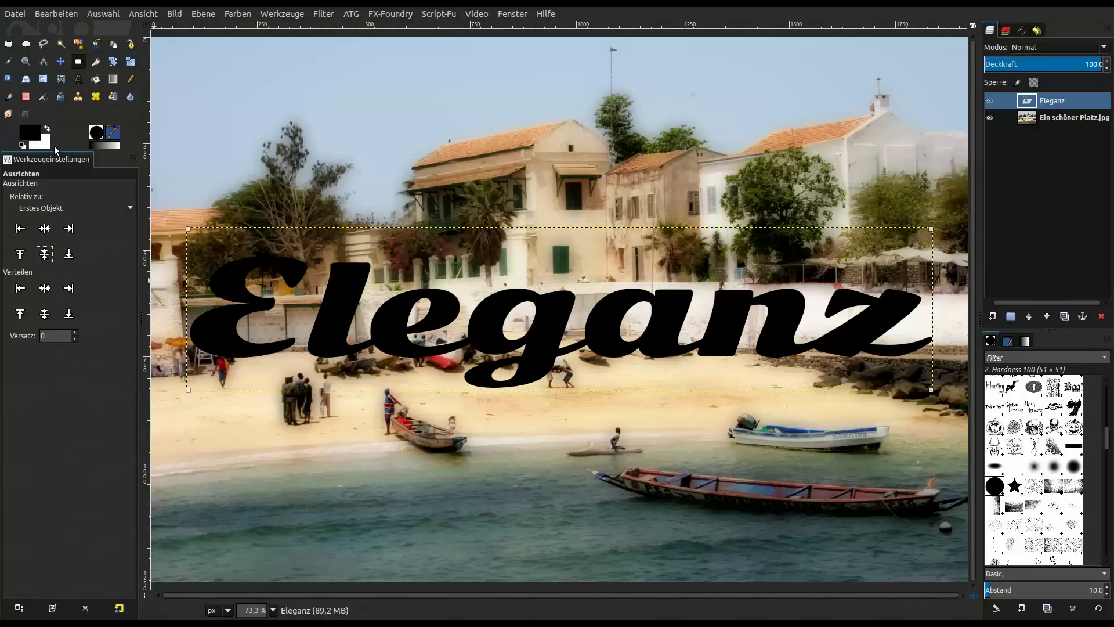
{"action": "left_click", "coordinate": [62, 63]}
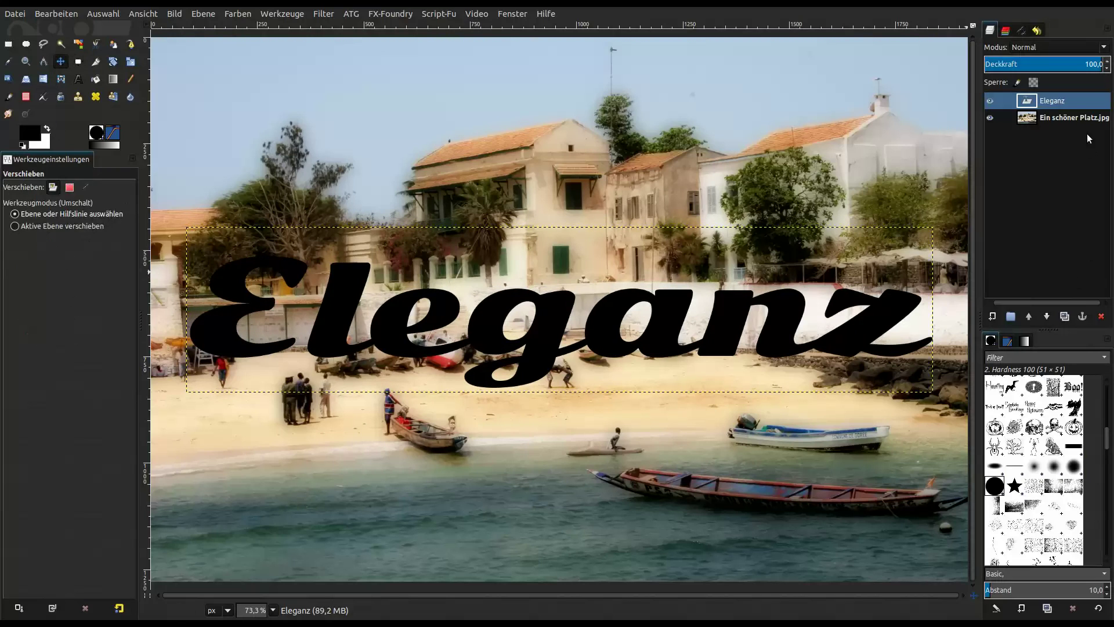
Resize the Eleganz layer to image size and select its letter shapes via Alpha to Selection.
{"action": "right_click", "coordinate": [1065, 98]}
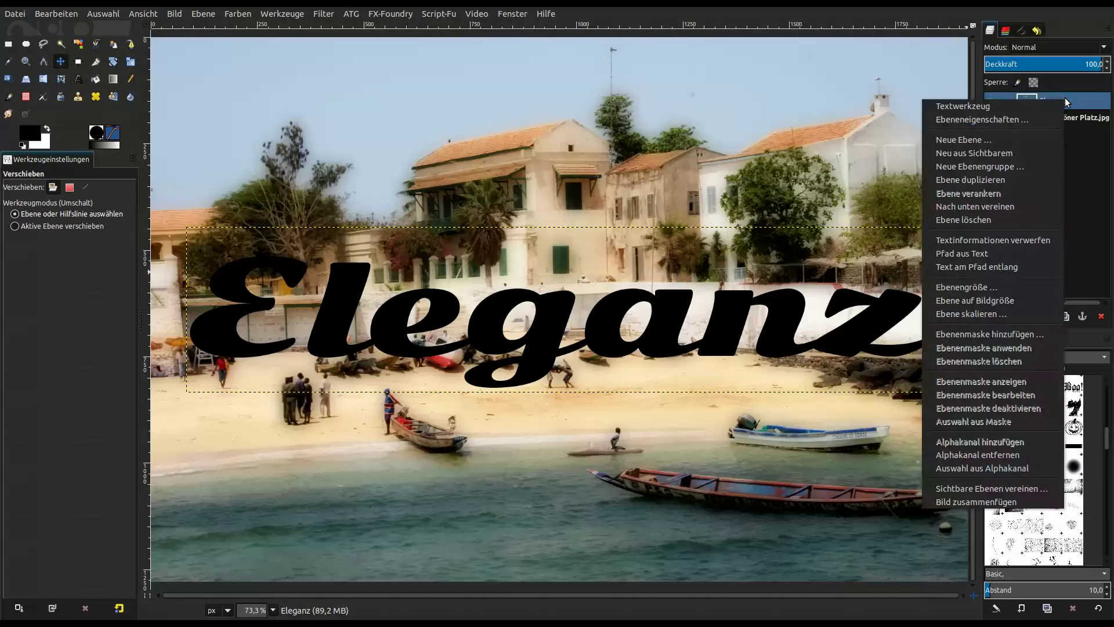
{"action": "left_click", "coordinate": [1031, 300]}
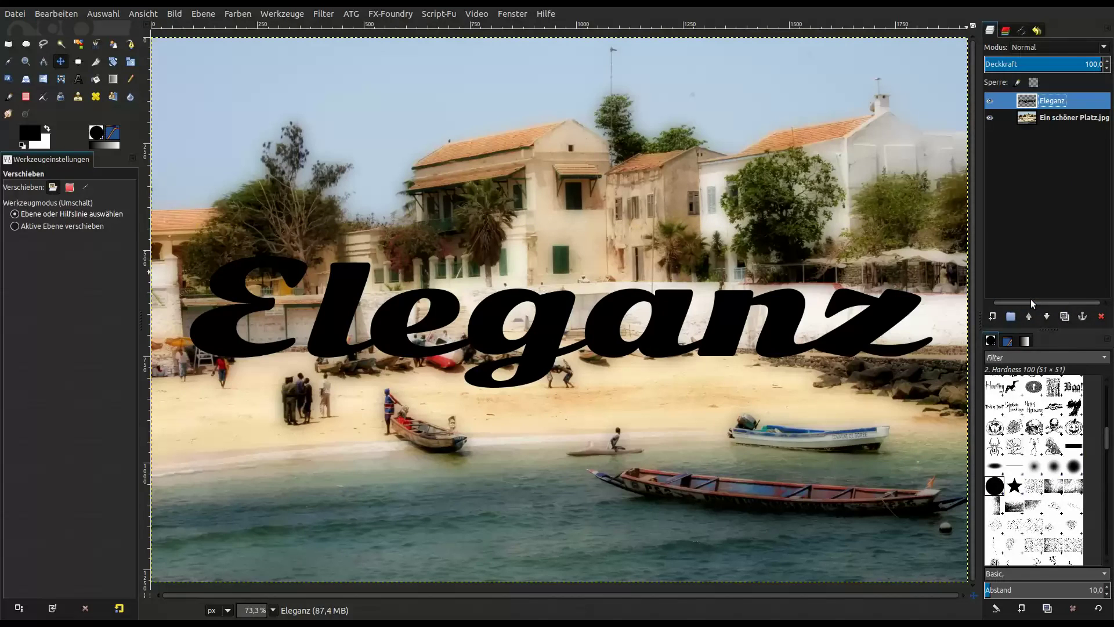
{"action": "right_click", "coordinate": [1048, 105]}
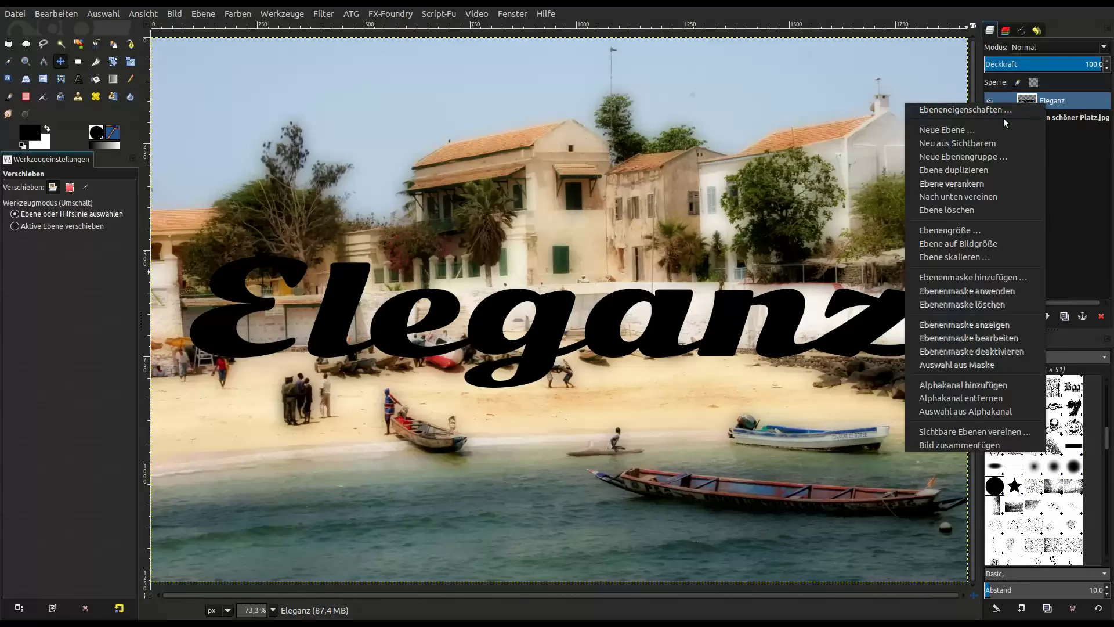
{"action": "left_click", "coordinate": [994, 411]}
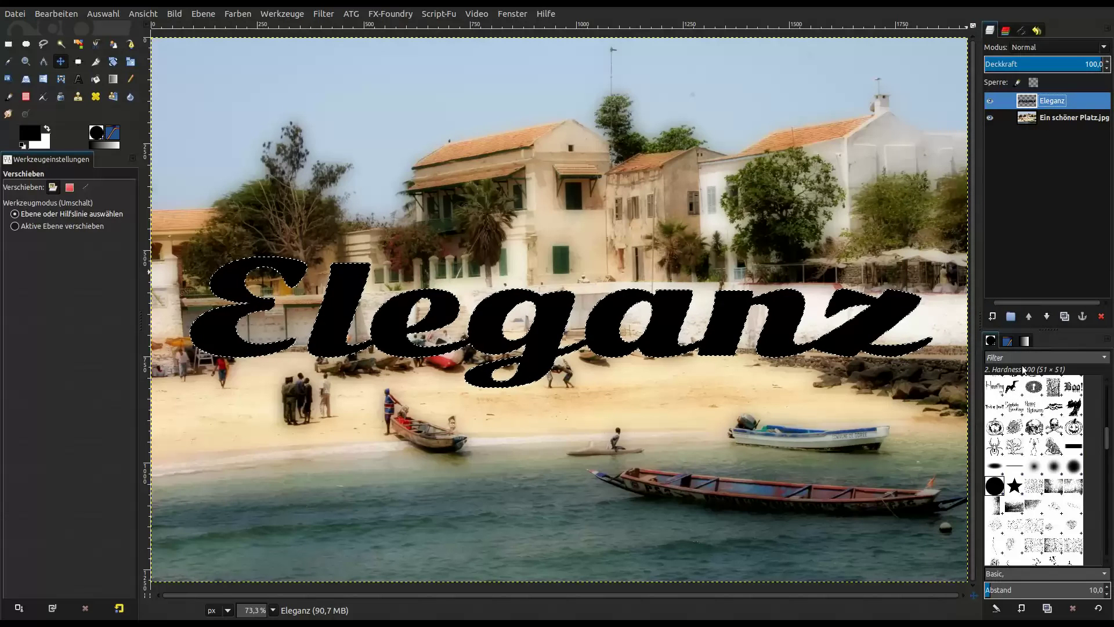
{"action": "left_click", "coordinate": [1059, 119]}
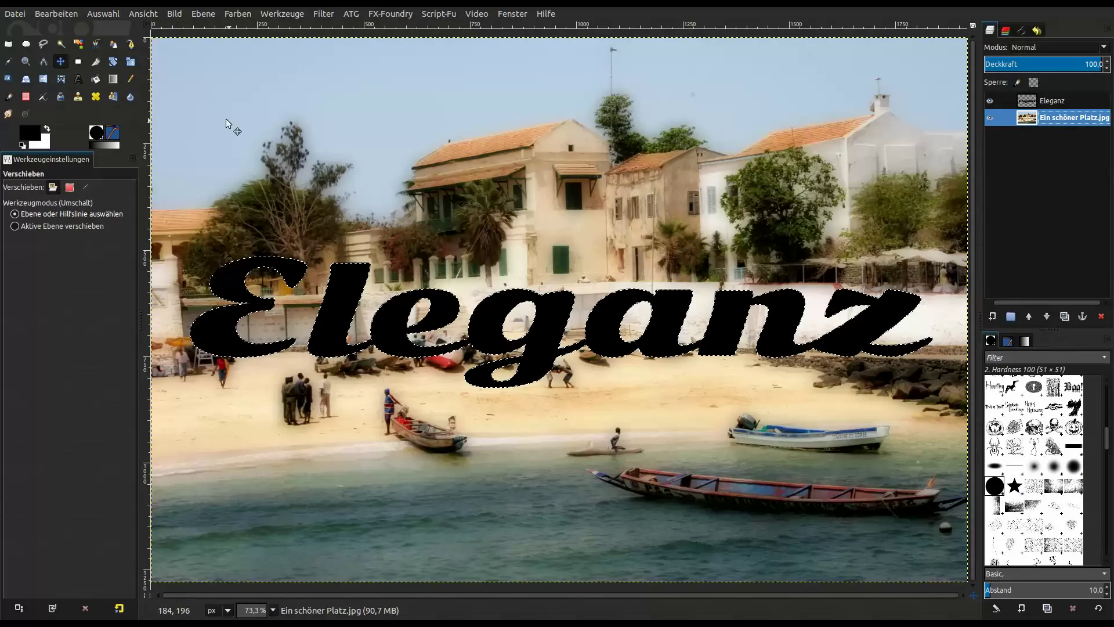
Copy the beach photo inside the letter selection and paste it onto the Eleganz layer.
{"action": "left_click", "coordinate": [58, 13]}
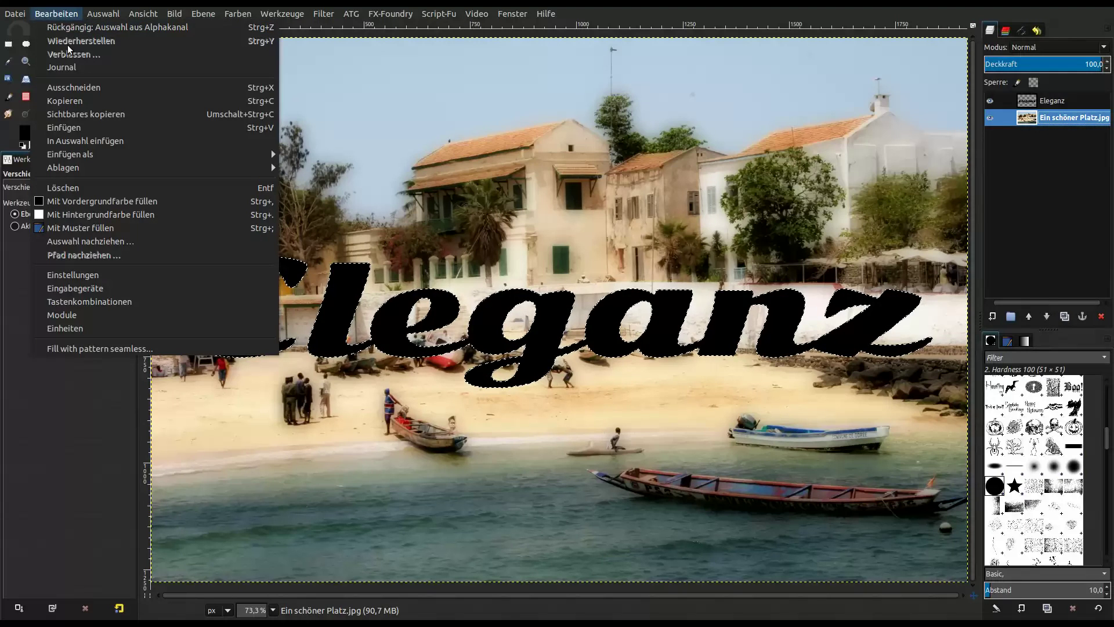
{"action": "left_click", "coordinate": [69, 100]}
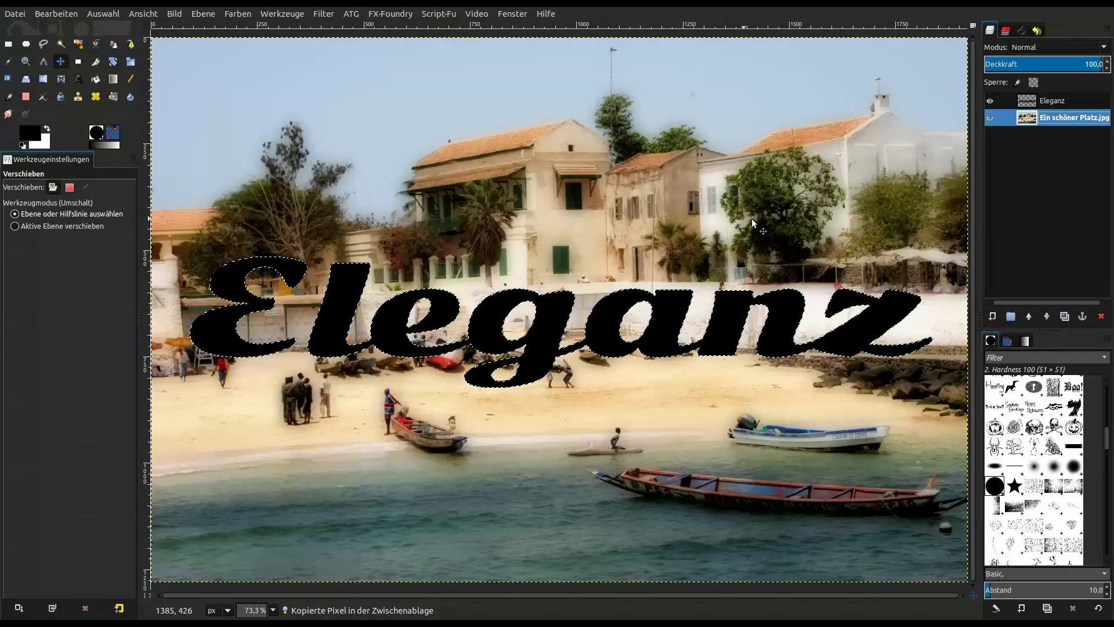
{"action": "left_click", "coordinate": [1054, 105]}
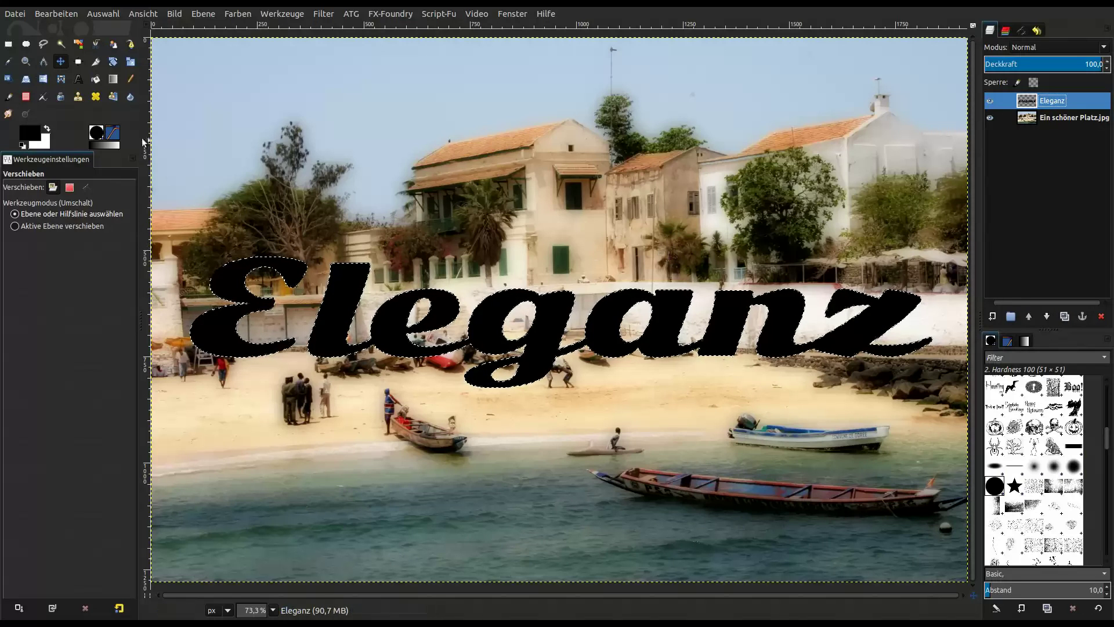
{"action": "left_click", "coordinate": [65, 16]}
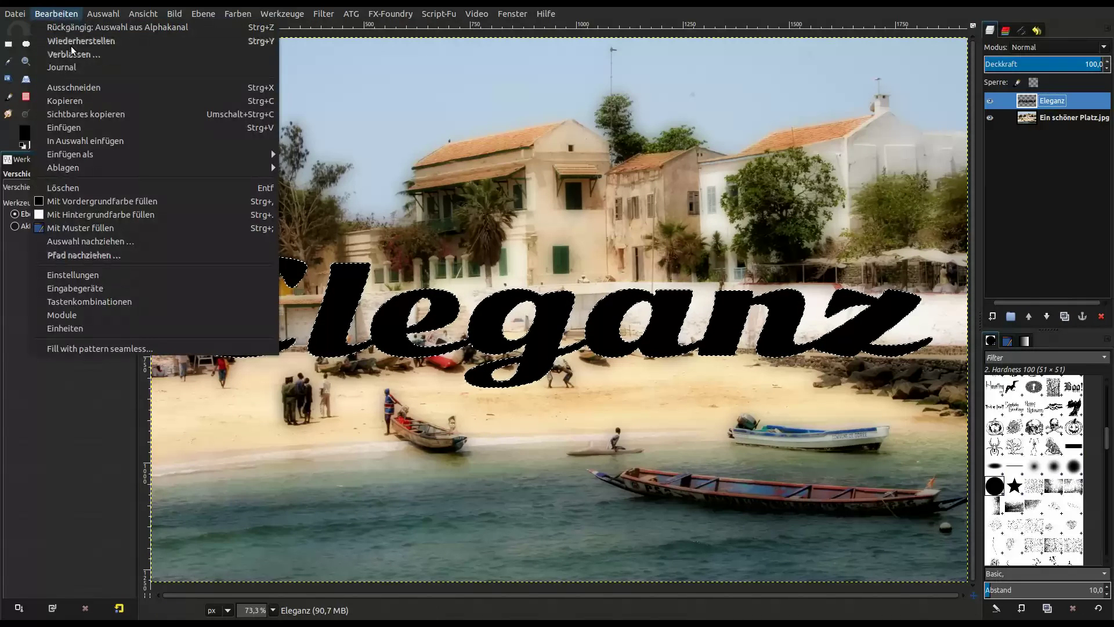
{"action": "left_click", "coordinate": [83, 127]}
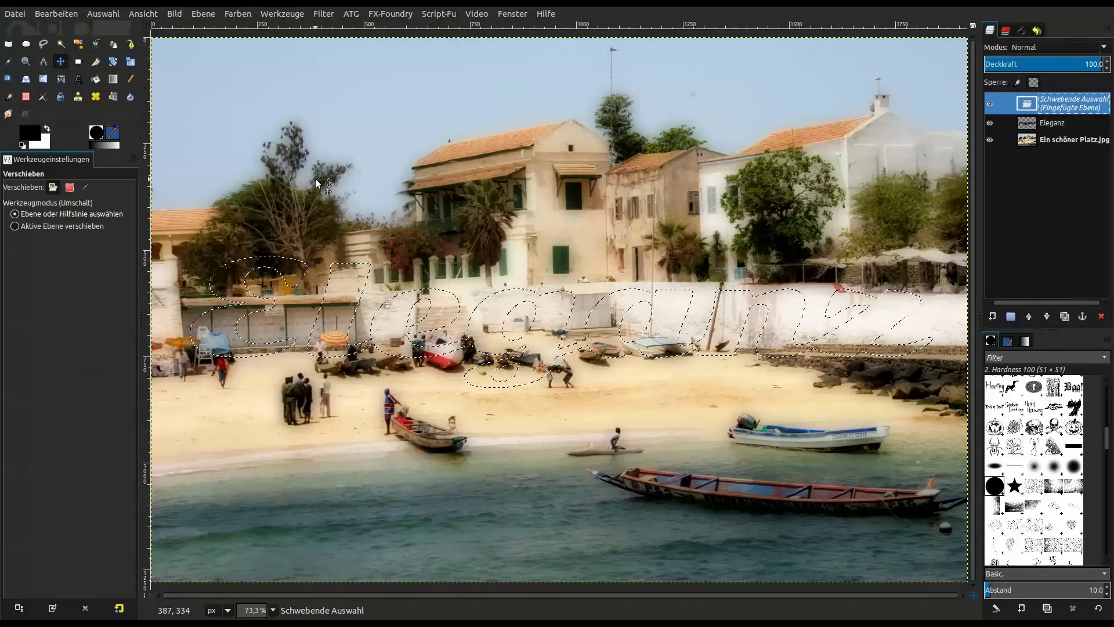
Apply the Xach effect with default settings to the photo-filled lettering.
{"action": "left_click", "coordinate": [324, 16]}
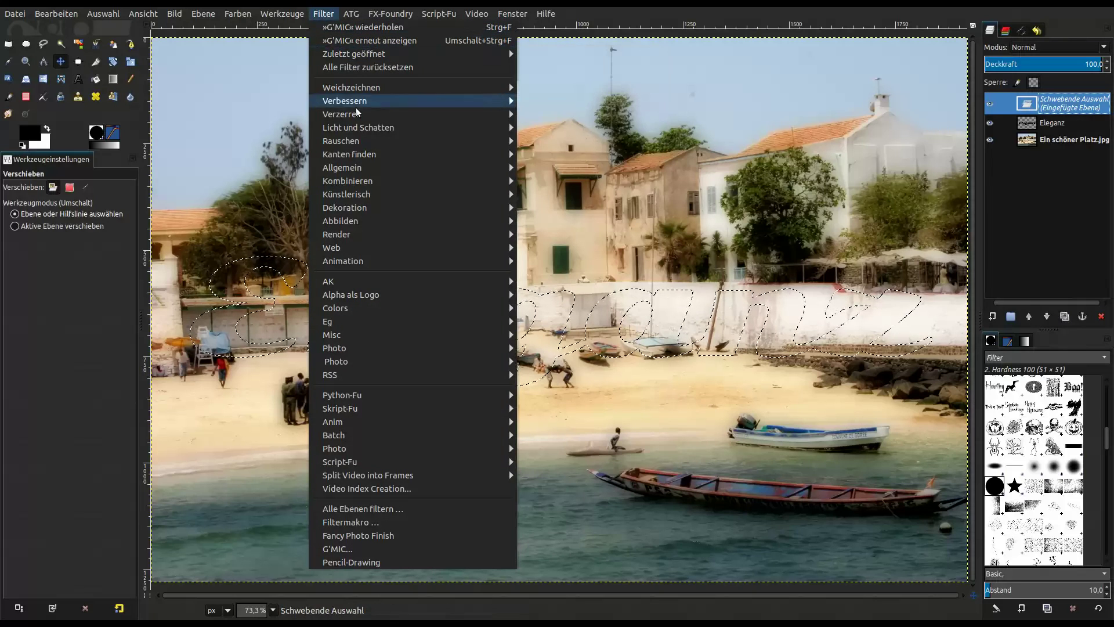
{"action": "mouse_move", "coordinate": [359, 128]}
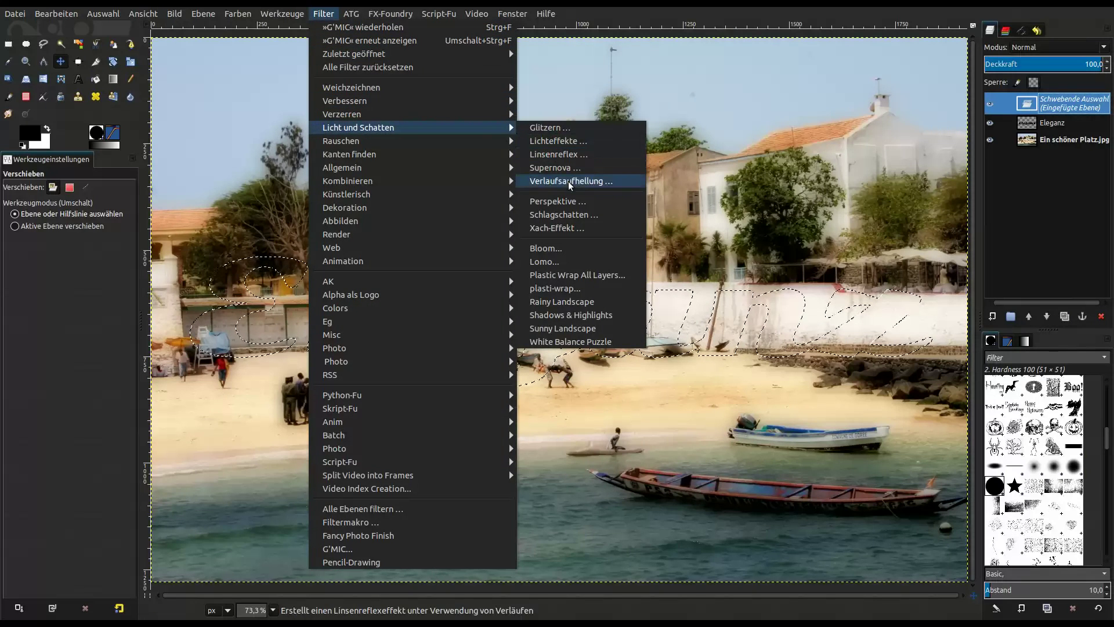
{"action": "left_click", "coordinate": [572, 229]}
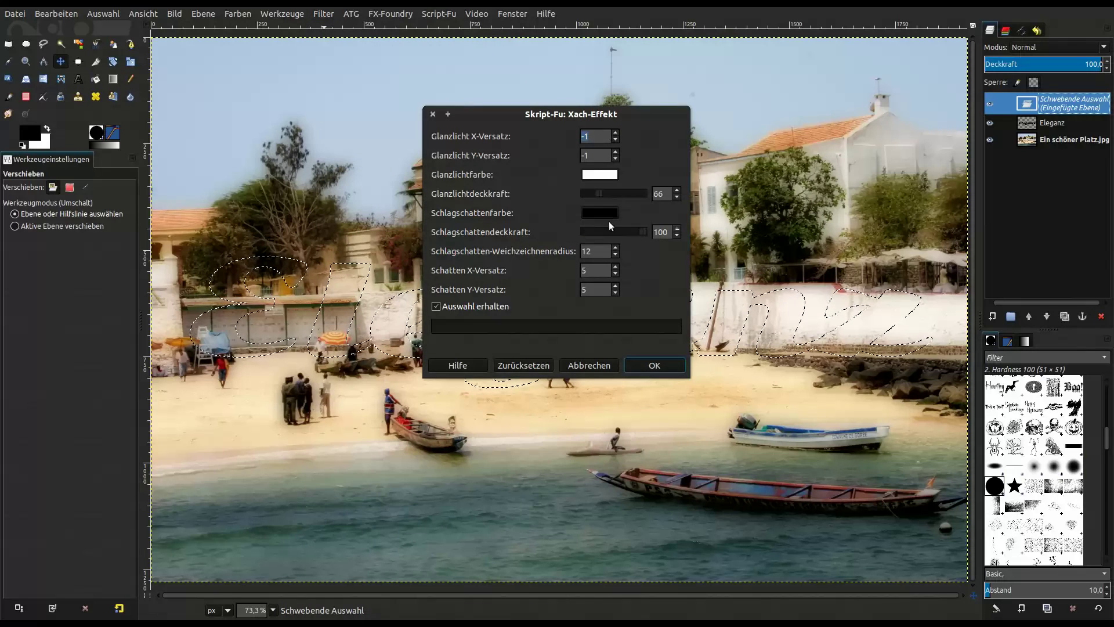
{"action": "left_click", "coordinate": [645, 367]}
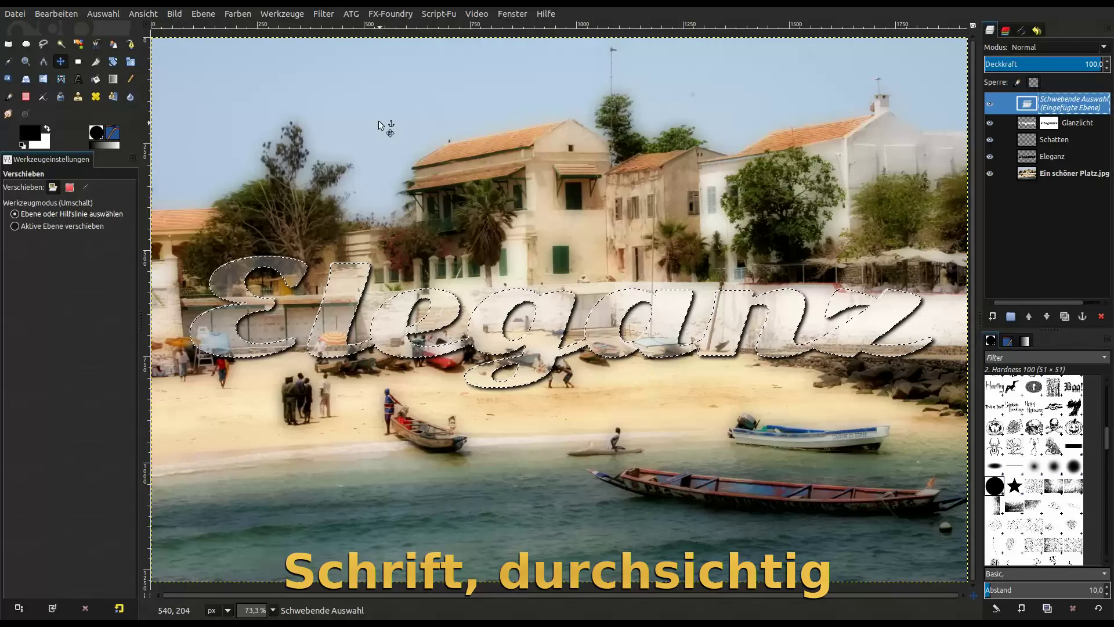
Add a default drop shadow to the lettering and hide the beach photo layer.
{"action": "left_click", "coordinate": [322, 15]}
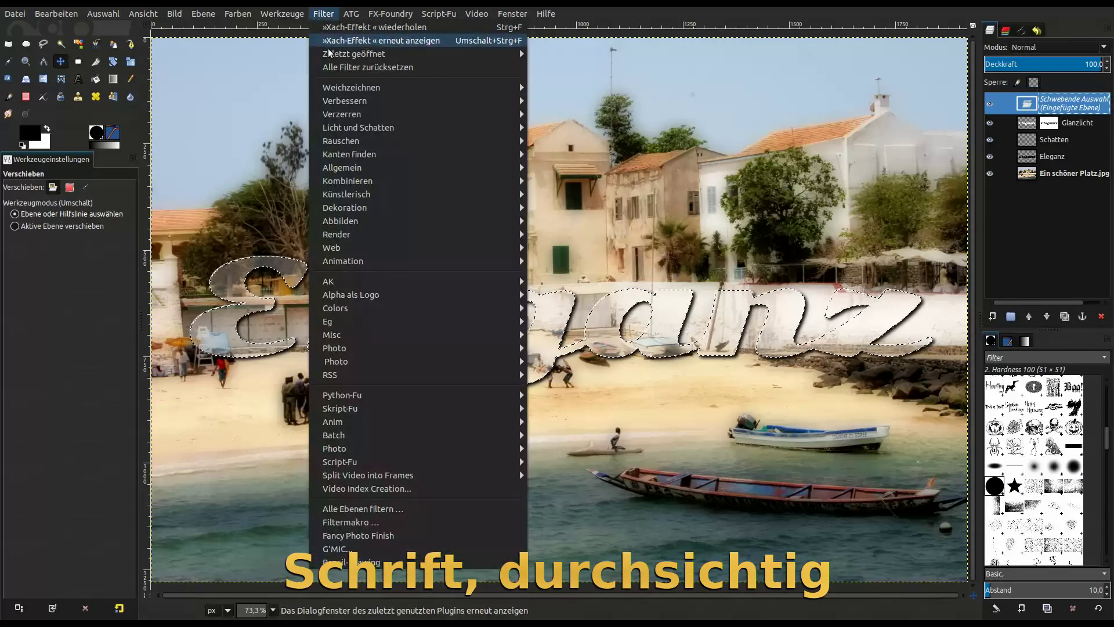
{"action": "mouse_move", "coordinate": [358, 127]}
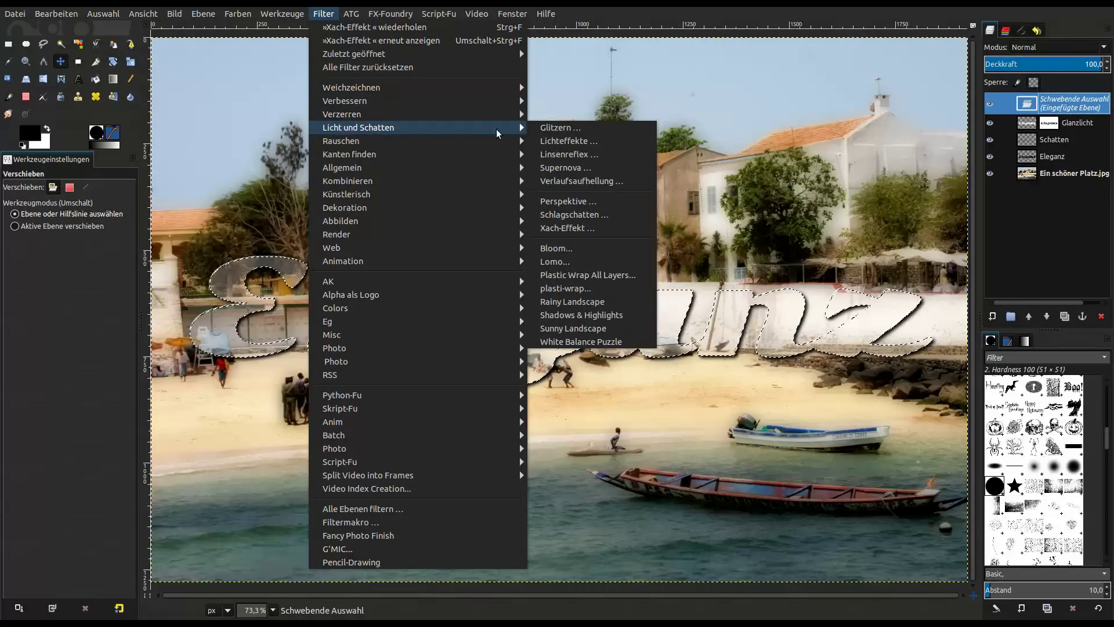
{"action": "left_click", "coordinate": [582, 216]}
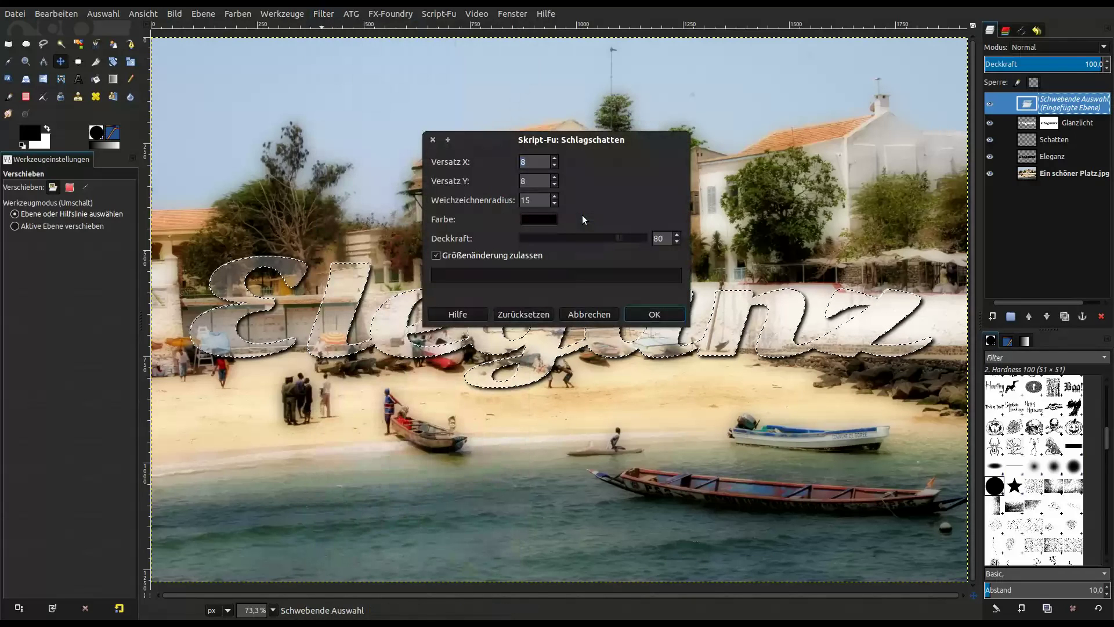
{"action": "left_click", "coordinate": [648, 315]}
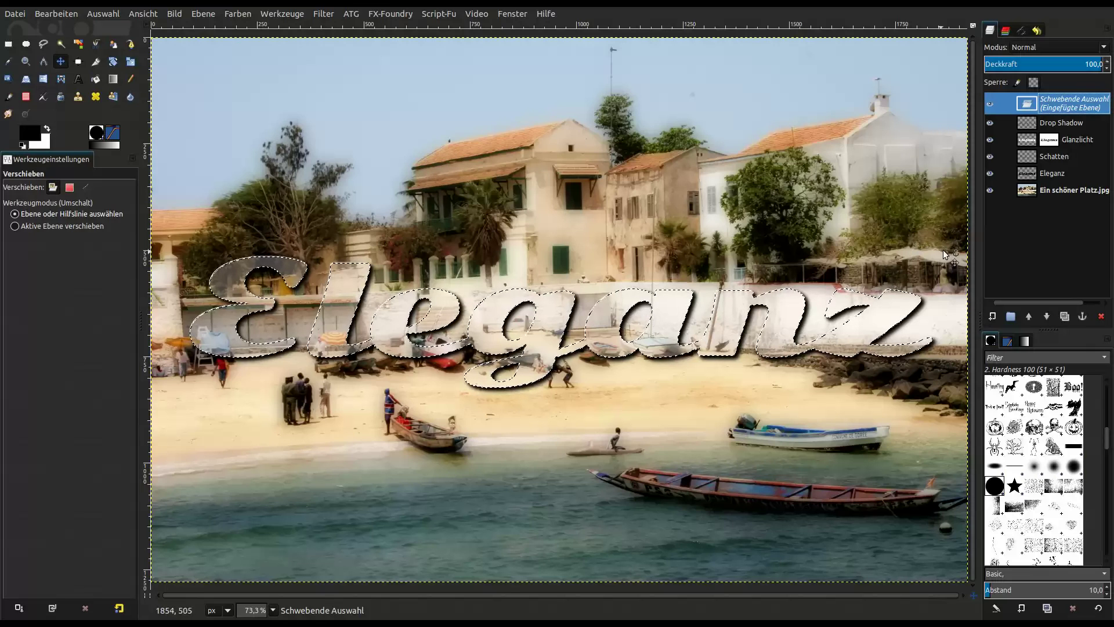
{"action": "left_click", "coordinate": [990, 191]}
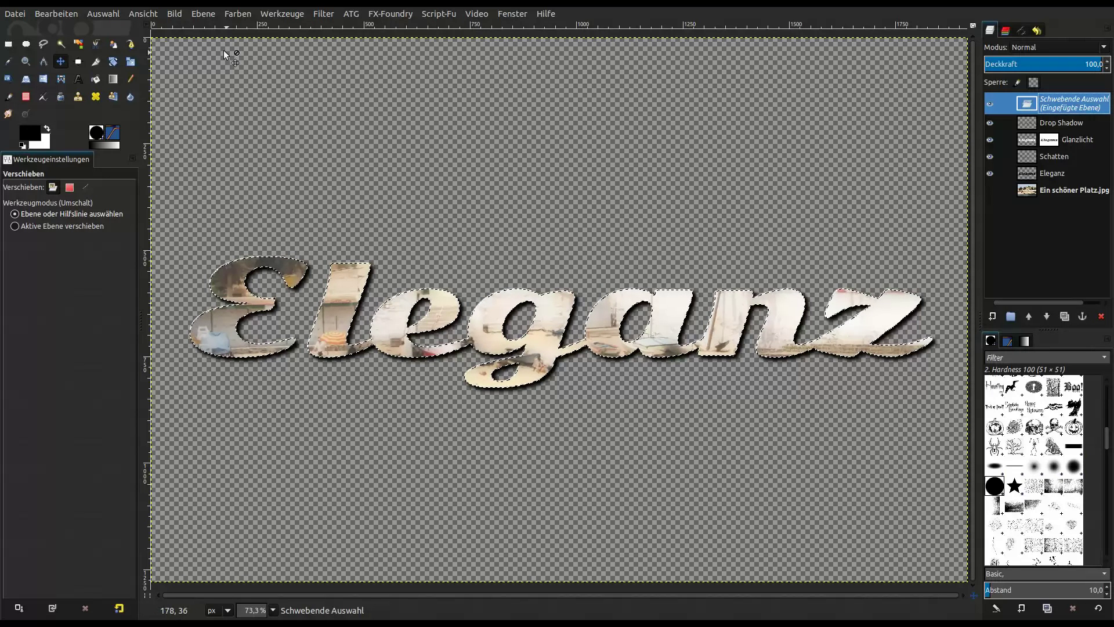
Merge all visible layers into one Eleganz layer and set the selection to None.
{"action": "left_click", "coordinate": [175, 15]}
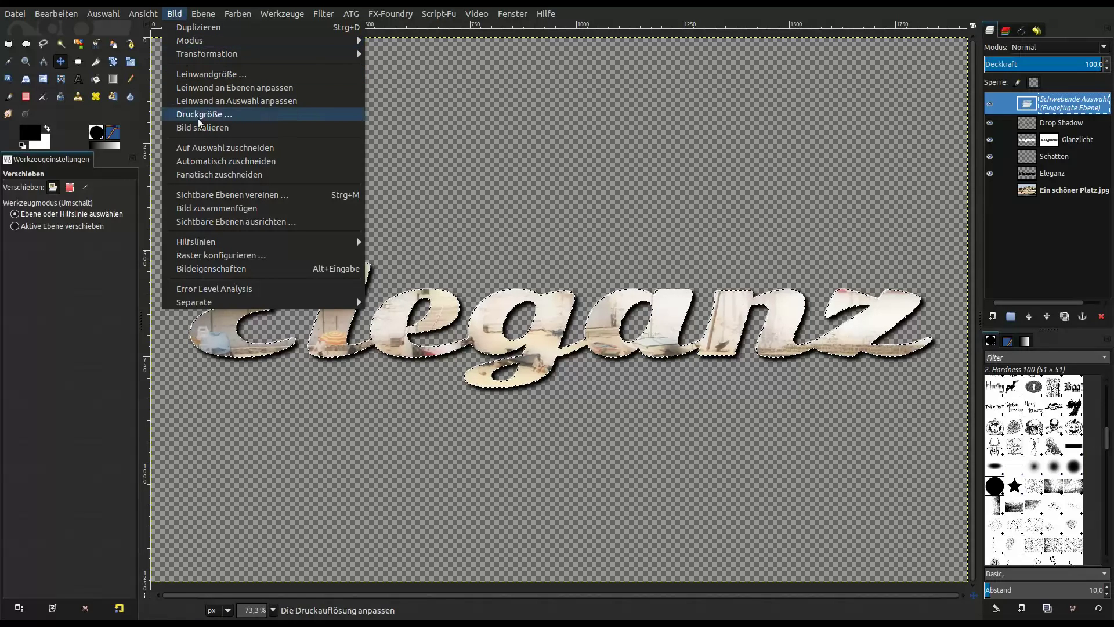
{"action": "left_click", "coordinate": [220, 196]}
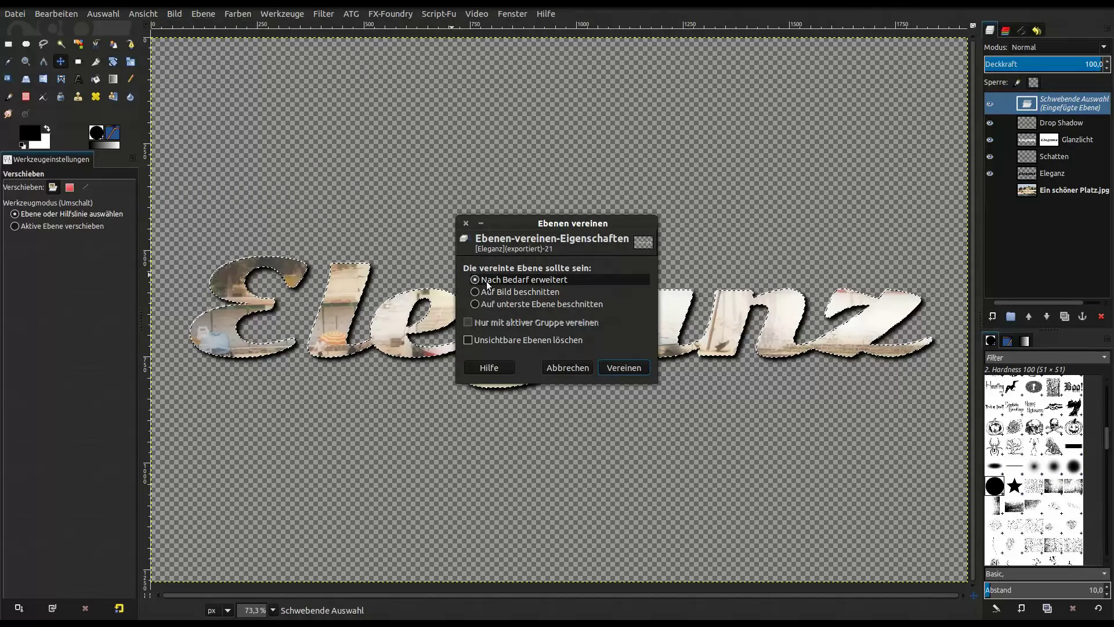
{"action": "left_click", "coordinate": [614, 367]}
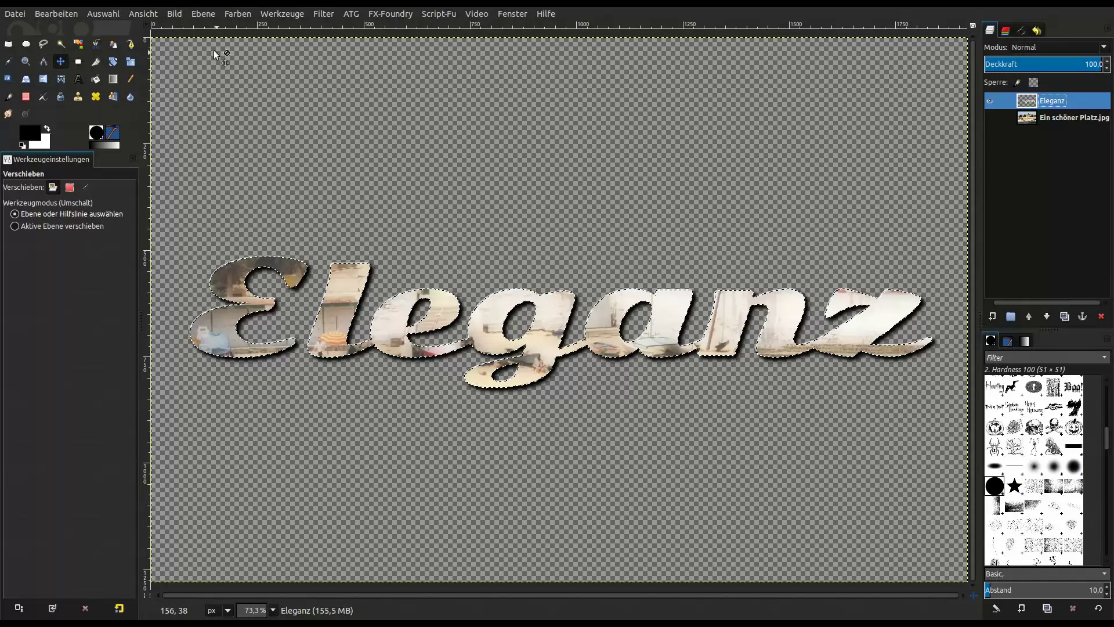
{"action": "left_click", "coordinate": [116, 14]}
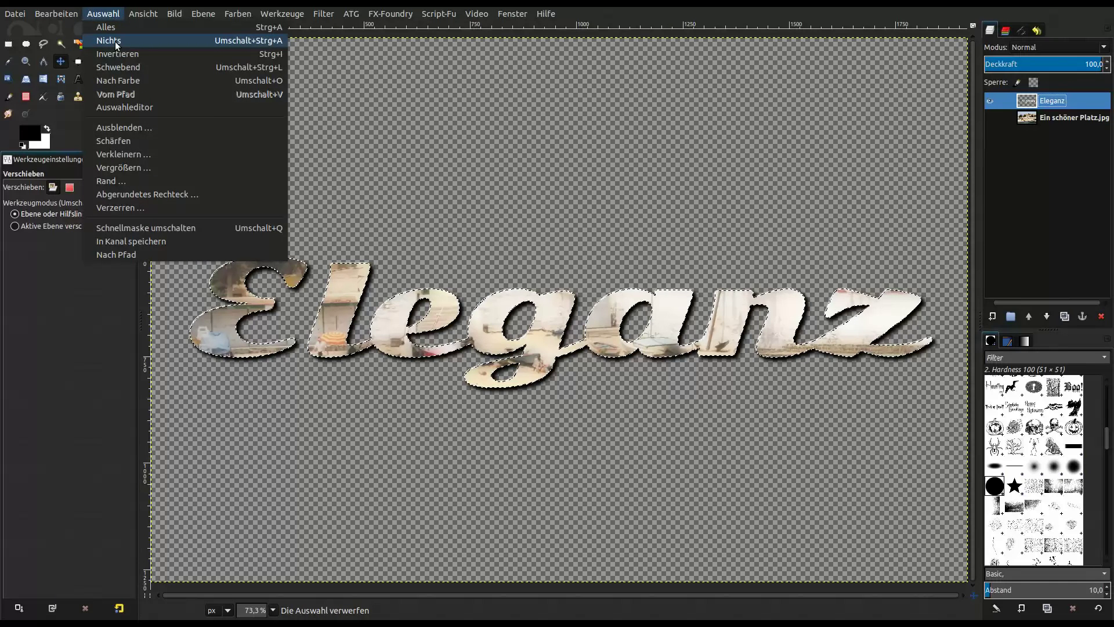
{"action": "left_click", "coordinate": [110, 40]}
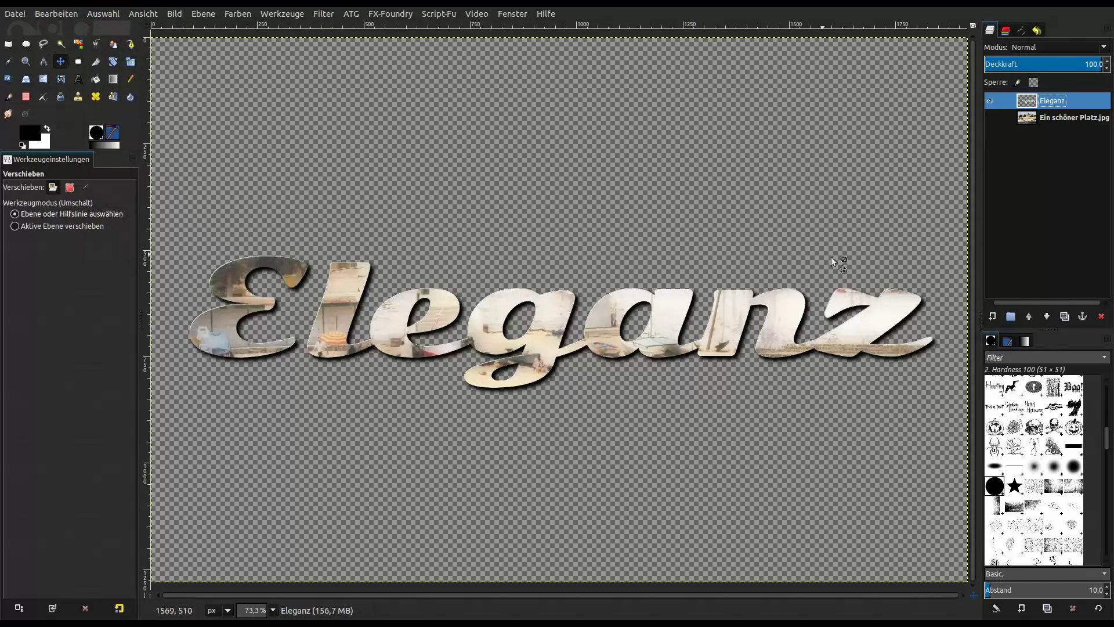
Duplicate the Eleganz layer about sixty times to build up a thick 3D edge.
{"action": "double_click", "coordinate": [1066, 316]}
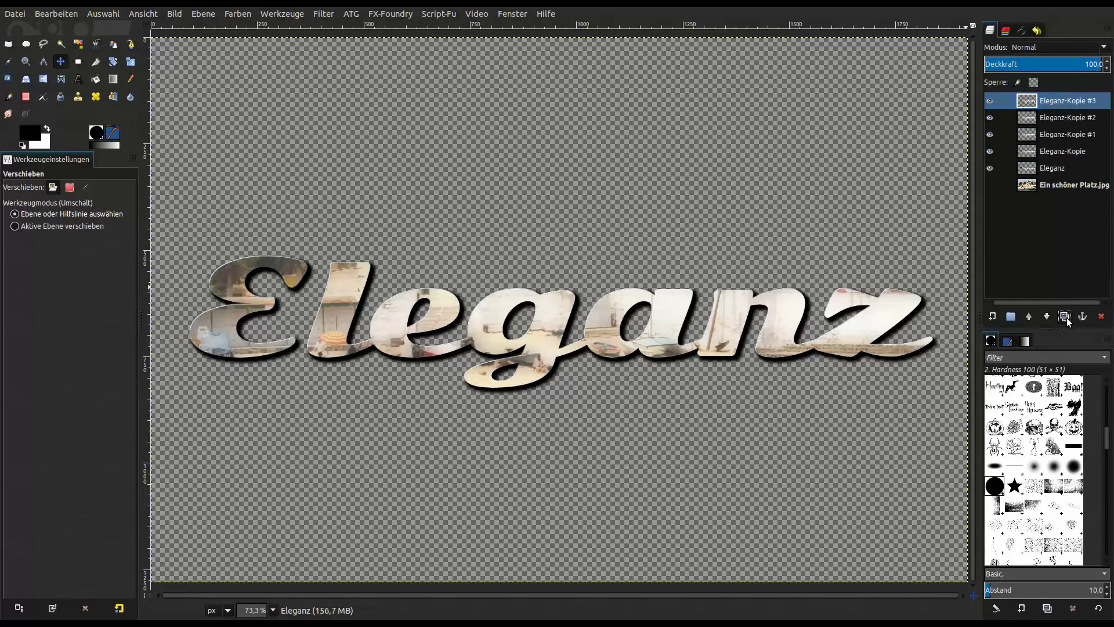
{"action": "triple_click", "coordinate": [1066, 316]}
{"action": "triple_click", "coordinate": [1066, 317]}
{"action": "double_click", "coordinate": [1065, 316]}
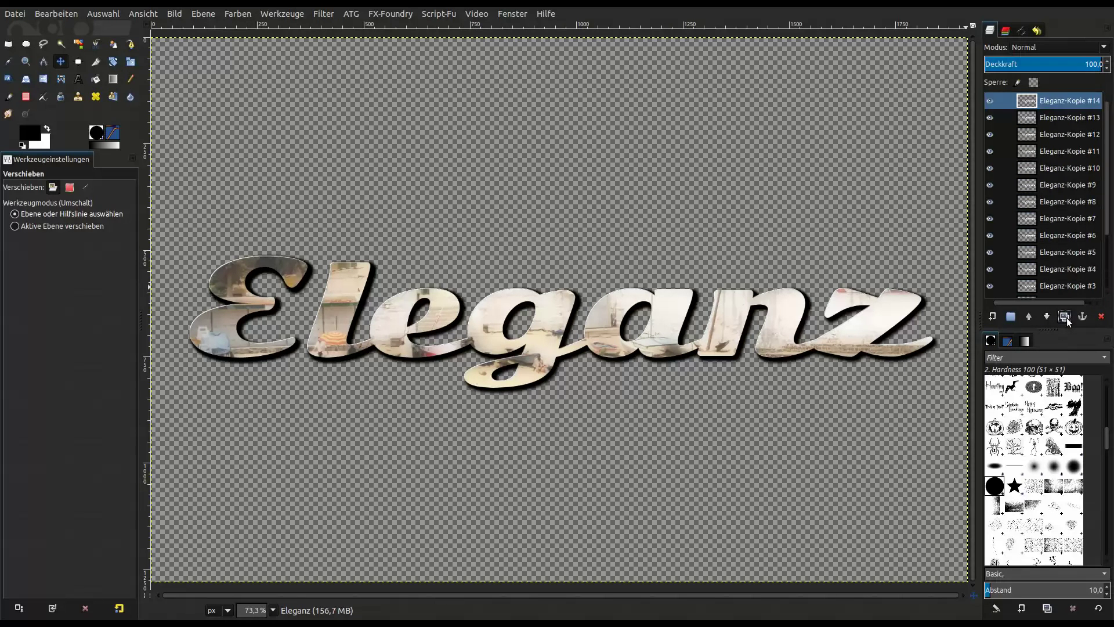
{"action": "triple_click", "coordinate": [1067, 318]}
{"action": "triple_click", "coordinate": [1067, 318]}
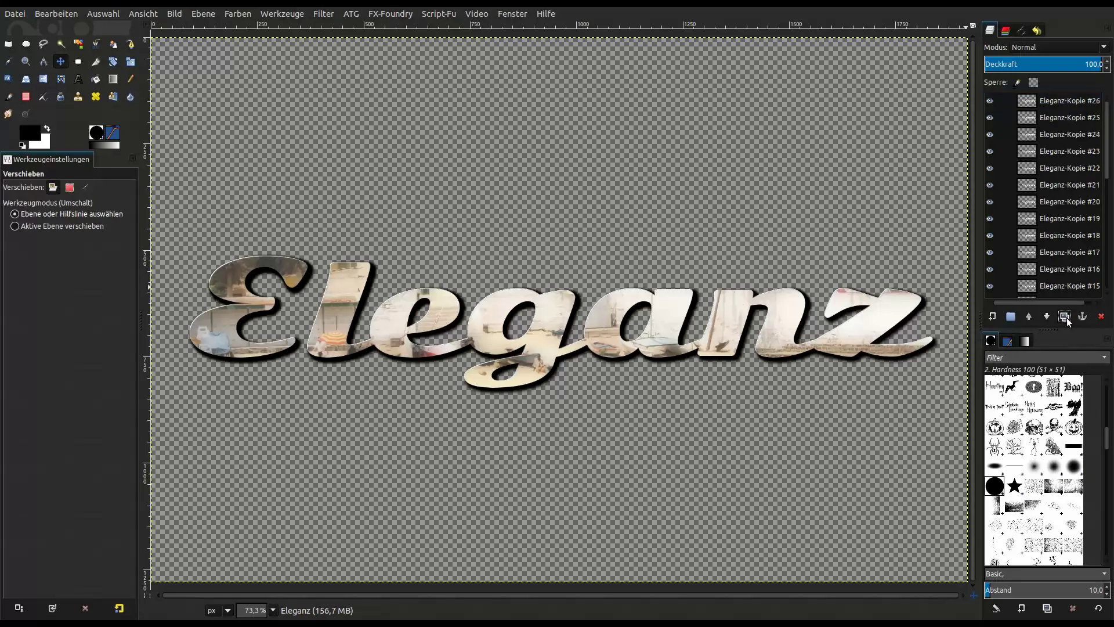
{"action": "triple_click", "coordinate": [1067, 318]}
{"action": "triple_click", "coordinate": [1067, 318]}
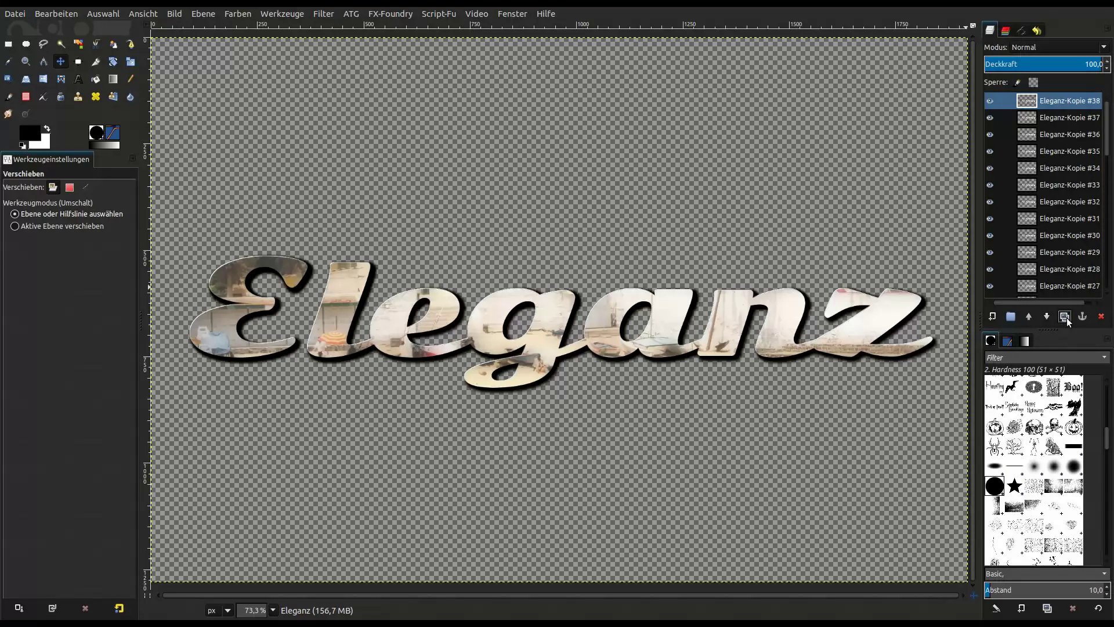
{"action": "triple_click", "coordinate": [1067, 318]}
{"action": "triple_click", "coordinate": [1067, 318]}
{"action": "double_click", "coordinate": [1067, 318]}
{"action": "triple_click", "coordinate": [1067, 319]}
{"action": "double_click", "coordinate": [1066, 318]}
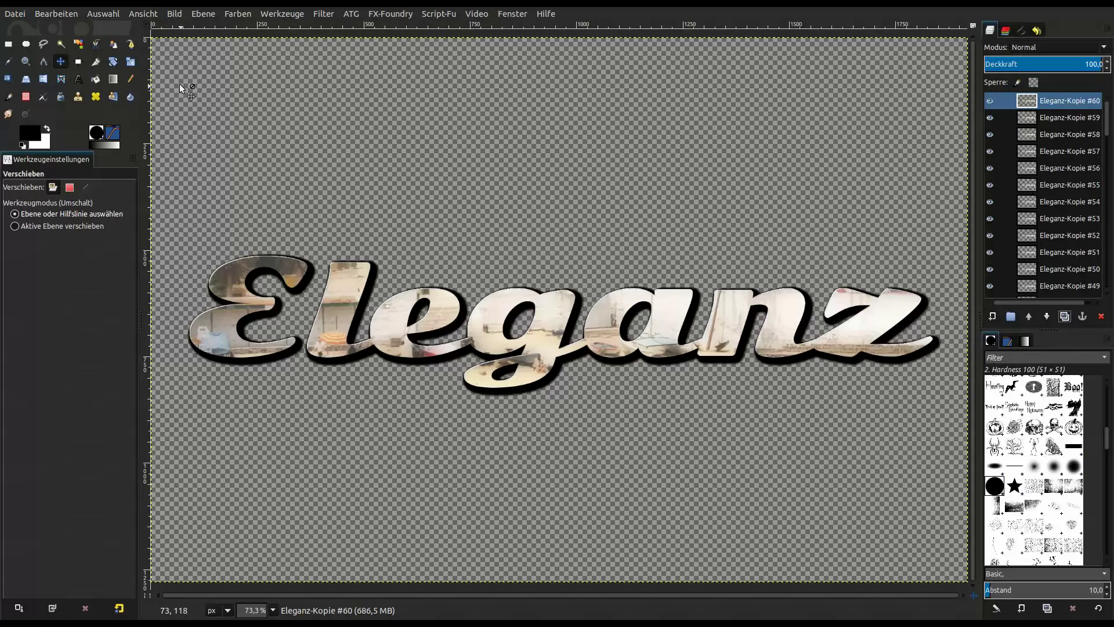
Merge all visible layers back into a single Eleganz layer.
{"action": "left_click", "coordinate": [174, 14]}
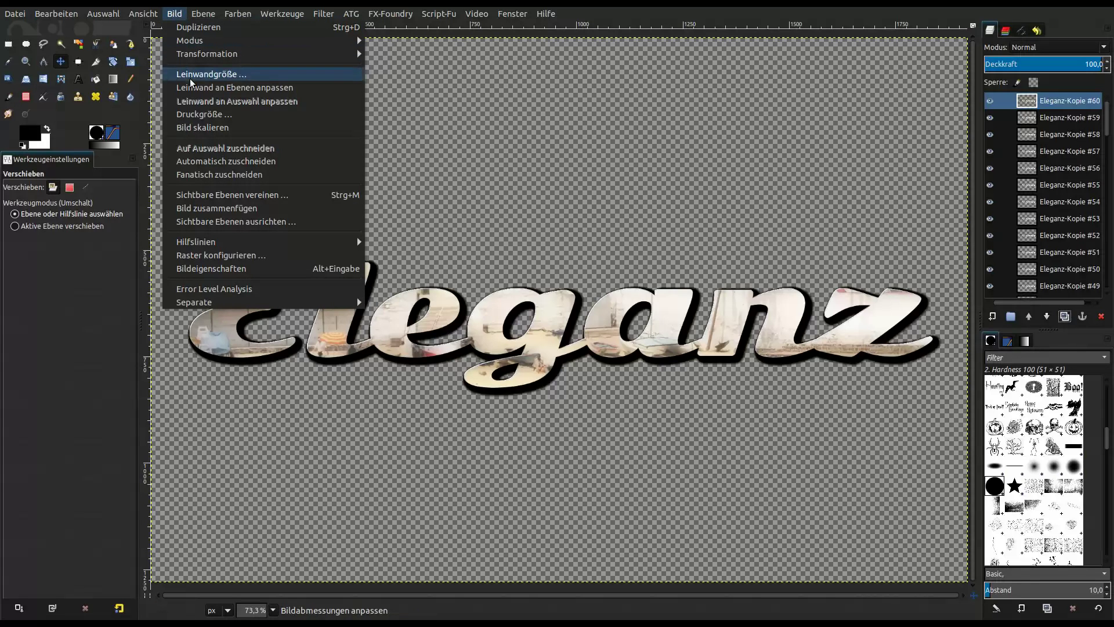
{"action": "left_click", "coordinate": [224, 197]}
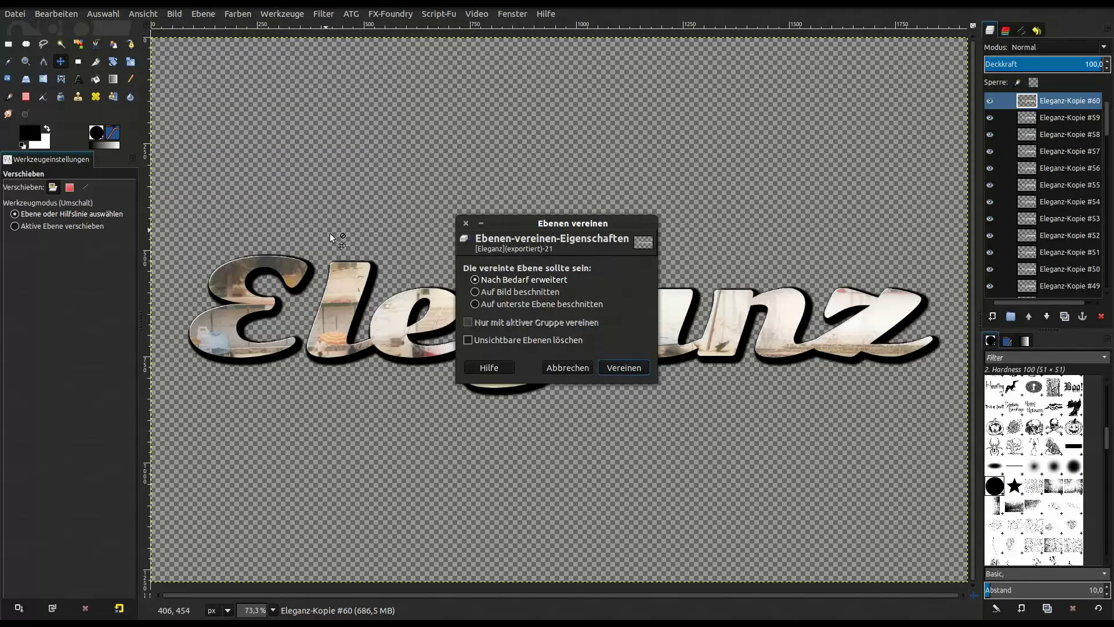
{"action": "left_click", "coordinate": [620, 367]}
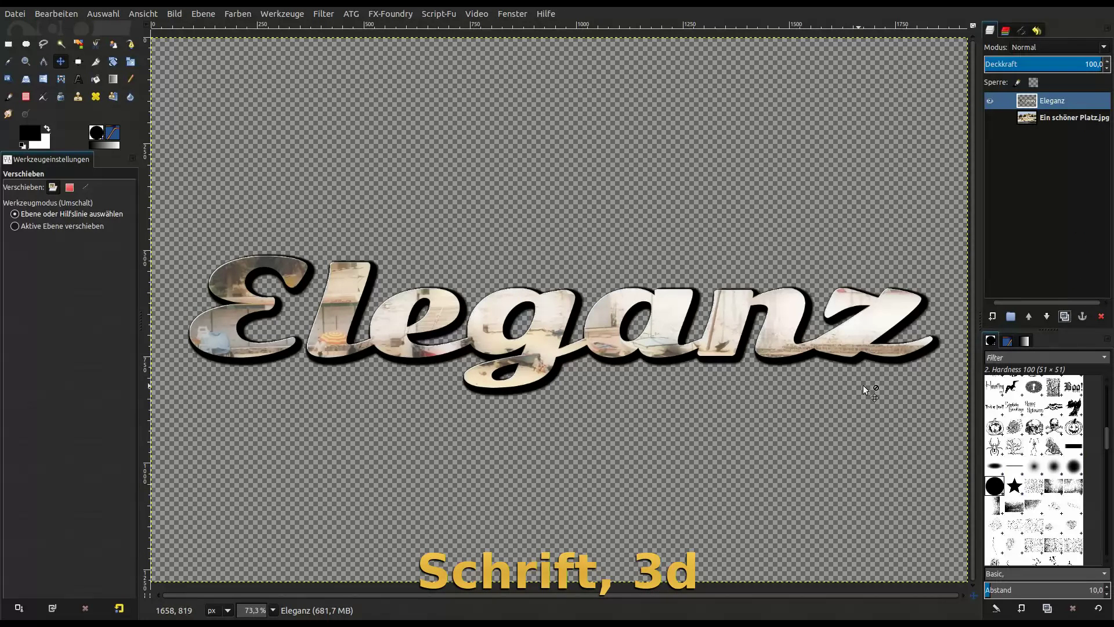
Add a transparent layer filled with the Neurons pattern and lower it beneath the text.
{"action": "left_click", "coordinate": [992, 317]}
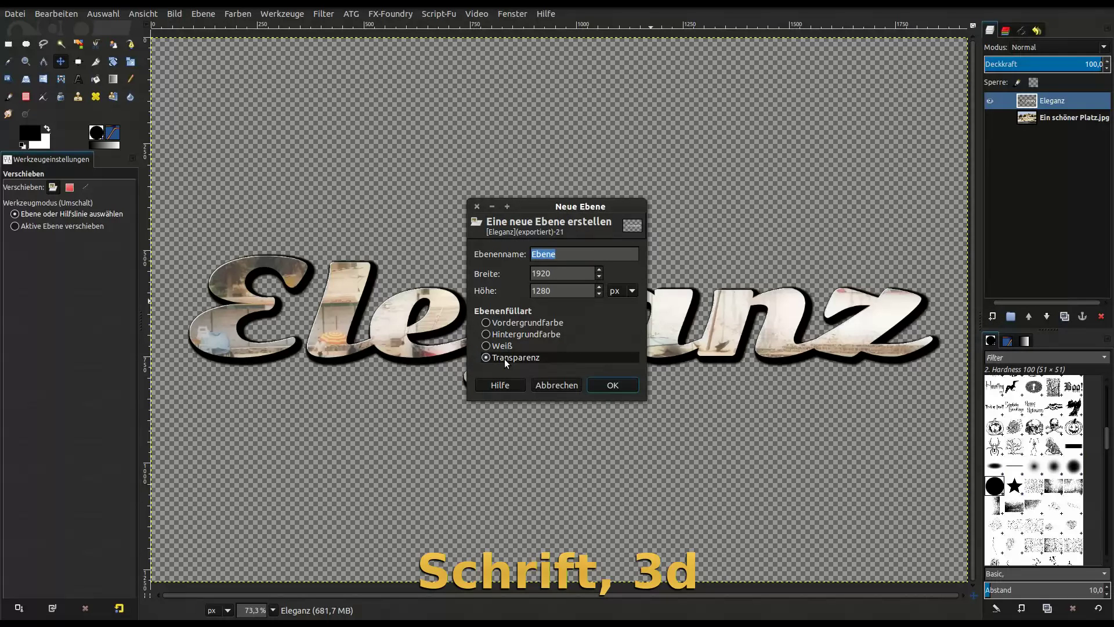
{"action": "left_click", "coordinate": [622, 387]}
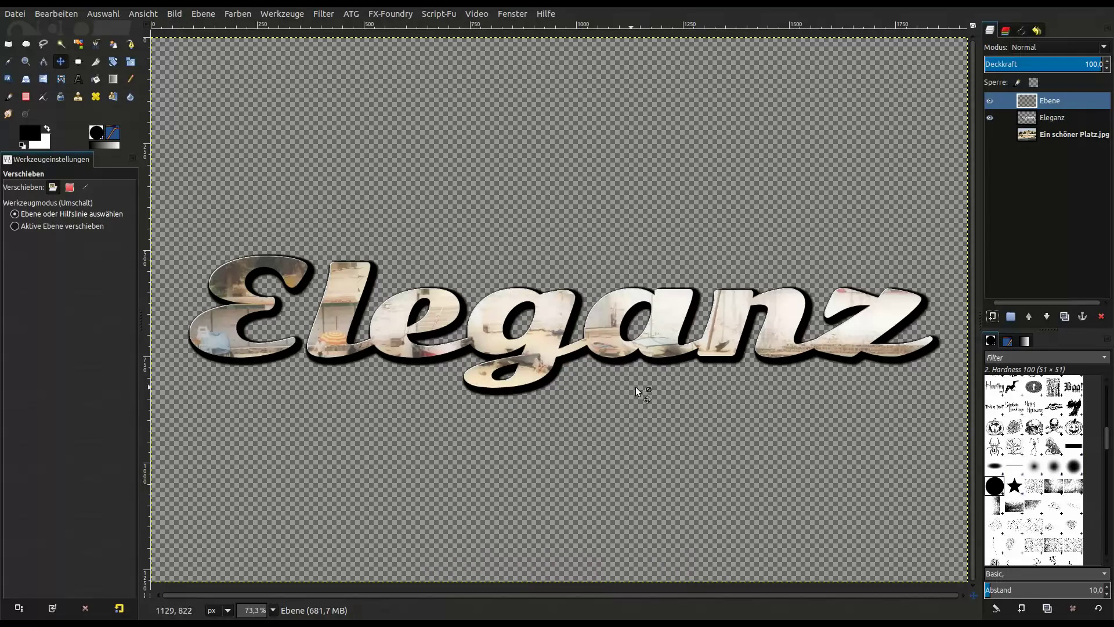
{"action": "left_click", "coordinate": [1008, 341]}
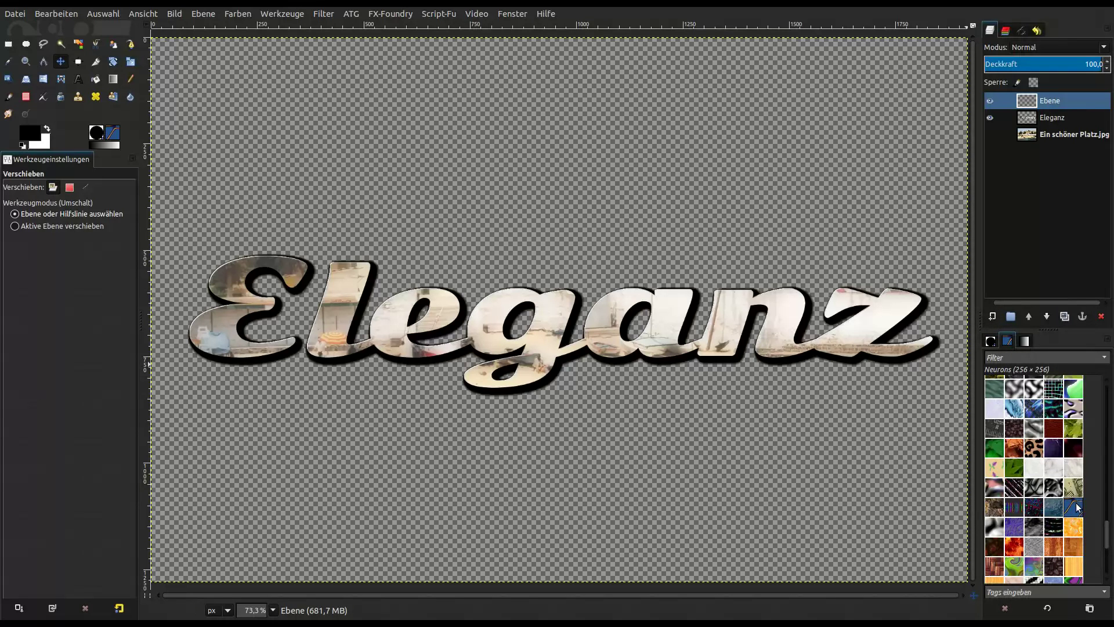
{"action": "left_click_drag", "start_coordinate": [1076, 507], "coordinate": [552, 296]}
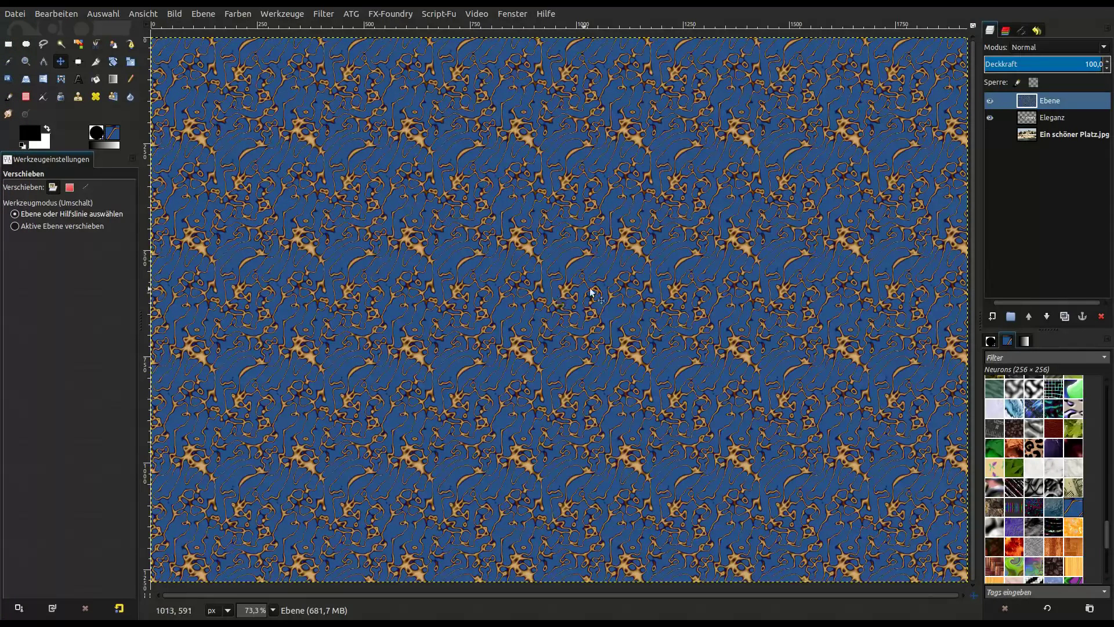
{"action": "left_click", "coordinate": [1046, 317]}
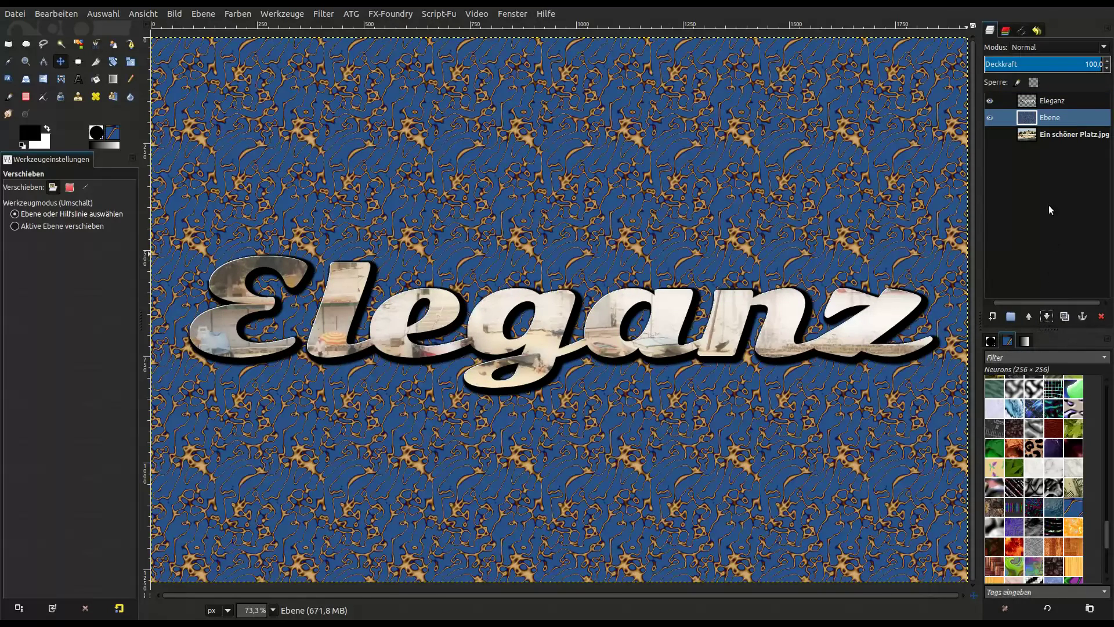
Merge the Eleganz text and pattern background into one layer.
{"action": "left_click", "coordinate": [1052, 103]}
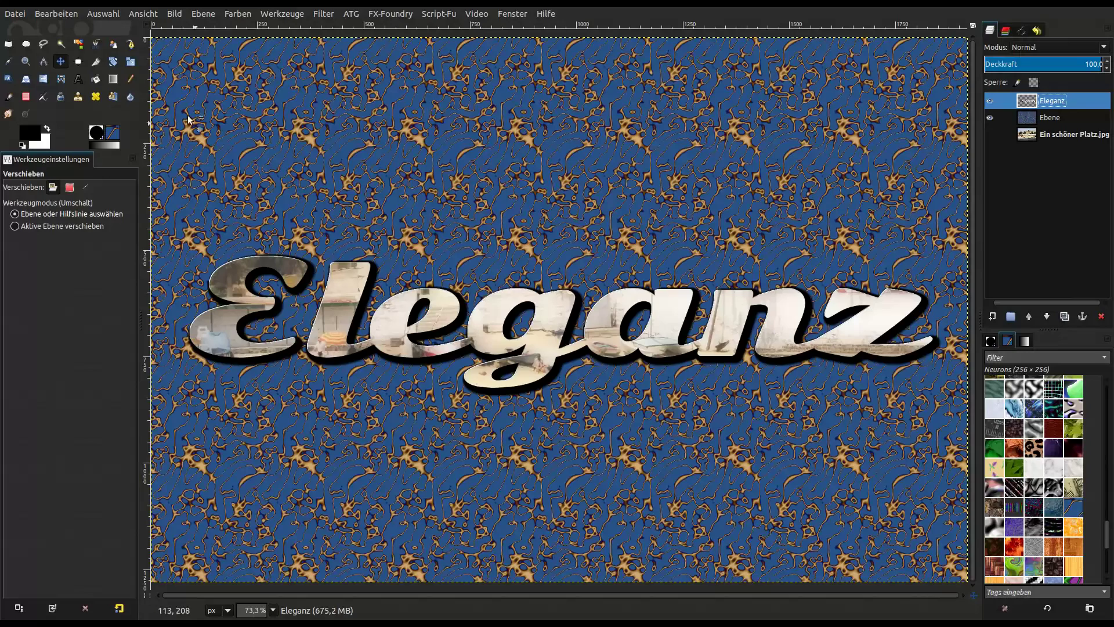
{"action": "left_click", "coordinate": [174, 13]}
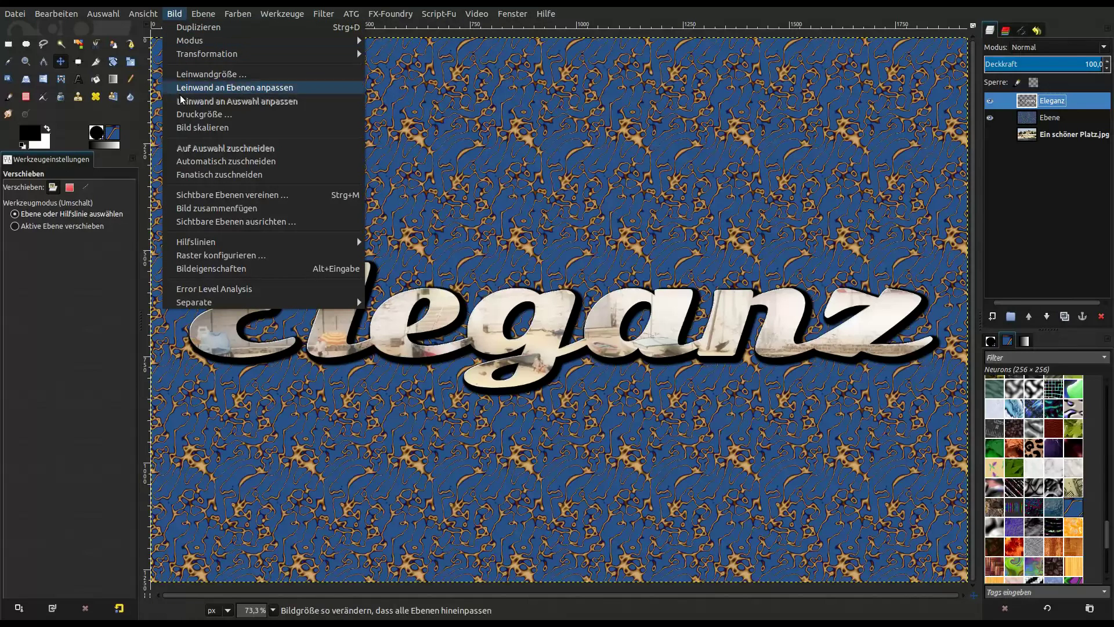
{"action": "left_click", "coordinate": [200, 195]}
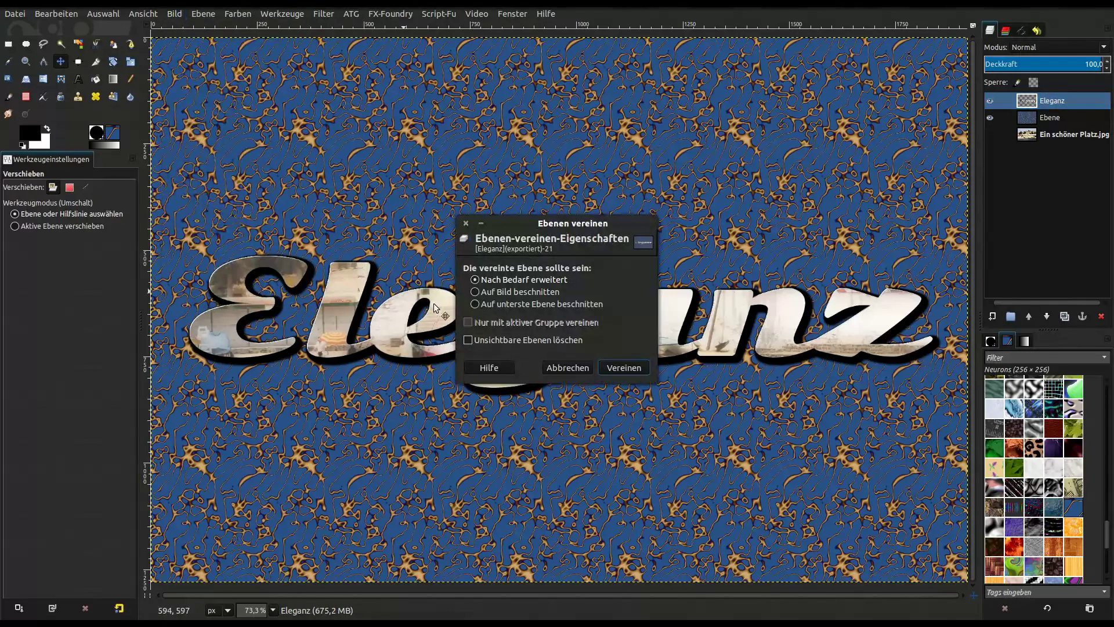
{"action": "left_click", "coordinate": [617, 367]}
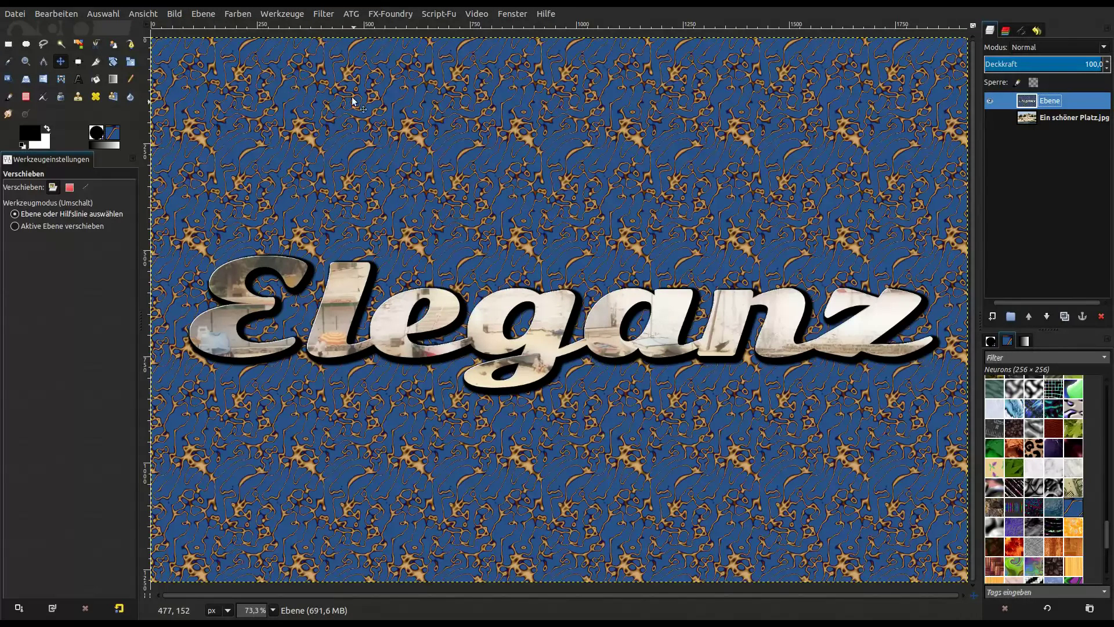
Launch G'MIC with a zoomed-out preview and browse to the Colors filter category.
{"action": "left_click", "coordinate": [324, 13]}
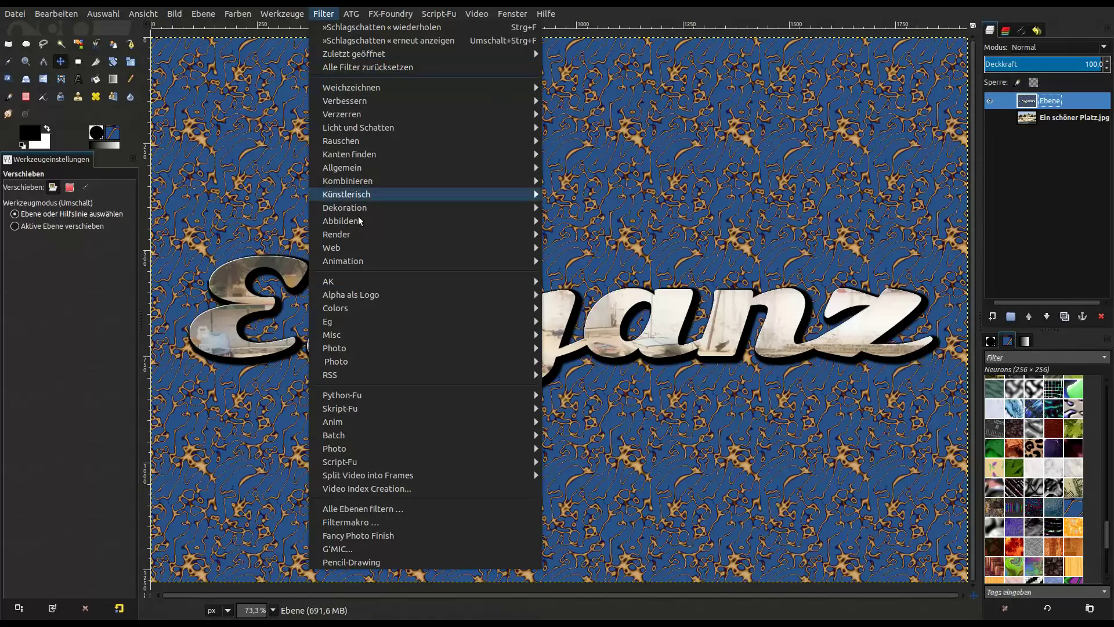
{"action": "left_click", "coordinate": [385, 546]}
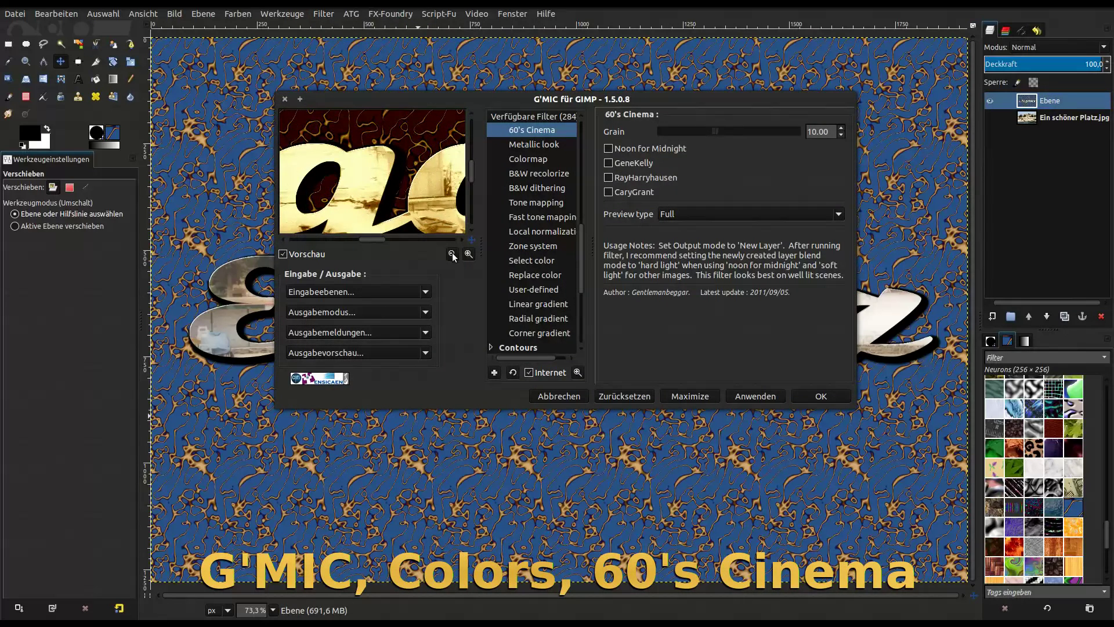
{"action": "left_click", "coordinate": [453, 255]}
{"action": "scroll", "coordinate": [532, 280], "scroll_direction": "up", "scroll_amount": 3}
{"action": "scroll", "coordinate": [533, 273], "scroll_direction": "up", "scroll_amount": 1}
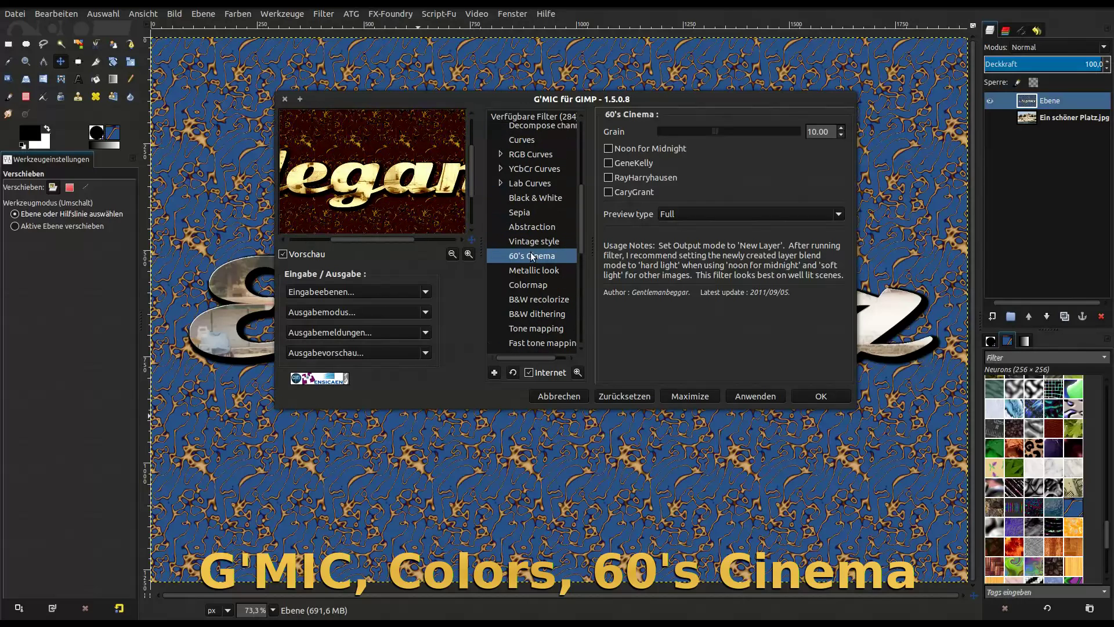
{"action": "scroll", "coordinate": [533, 200], "scroll_direction": "up", "scroll_amount": 2}
{"action": "scroll", "coordinate": [533, 200], "scroll_direction": "up", "scroll_amount": 1}
{"action": "scroll", "coordinate": [533, 201], "scroll_direction": "up", "scroll_amount": 2}
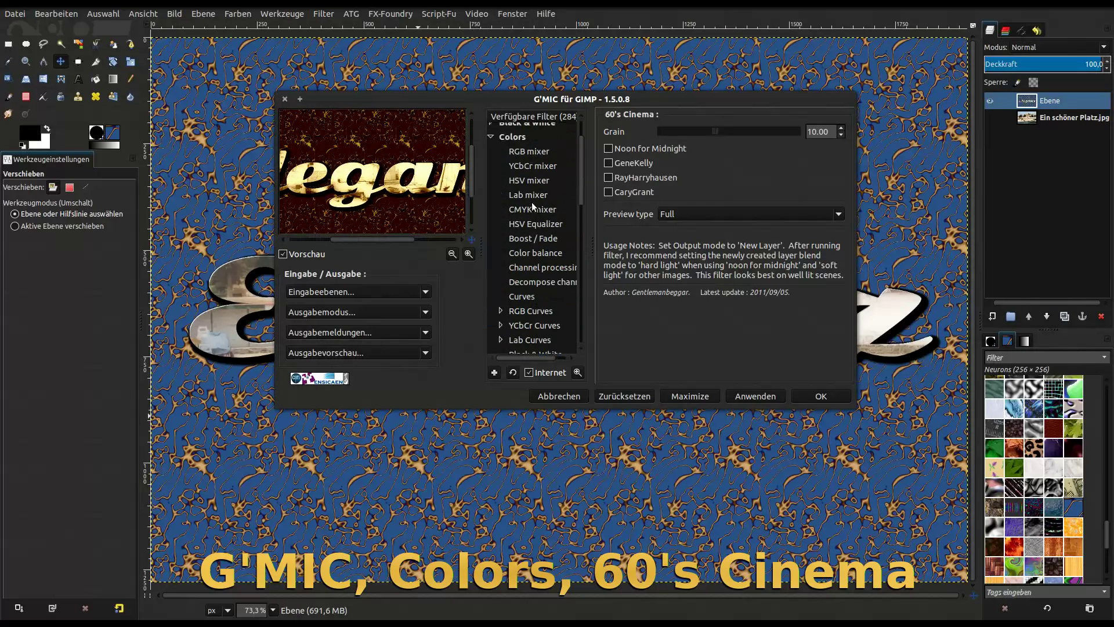
{"action": "left_click", "coordinate": [513, 138]}
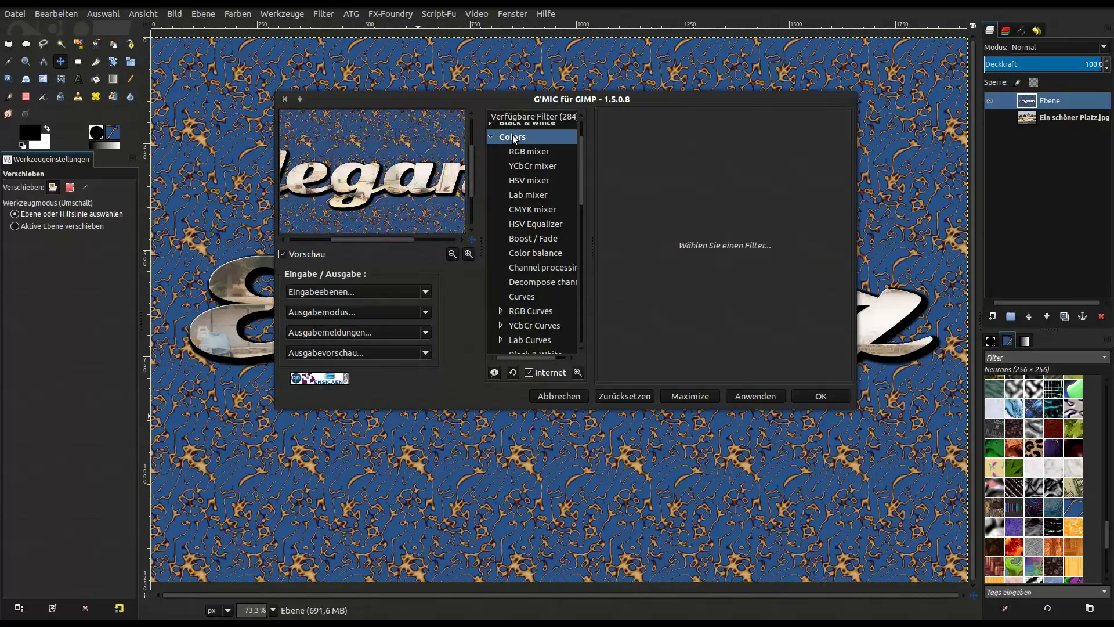
Apply the Colors > 60's Cinema filter to the image.
{"action": "scroll", "coordinate": [531, 239], "scroll_direction": "down", "scroll_amount": 2}
{"action": "scroll", "coordinate": [533, 256], "scroll_direction": "down", "scroll_amount": 2}
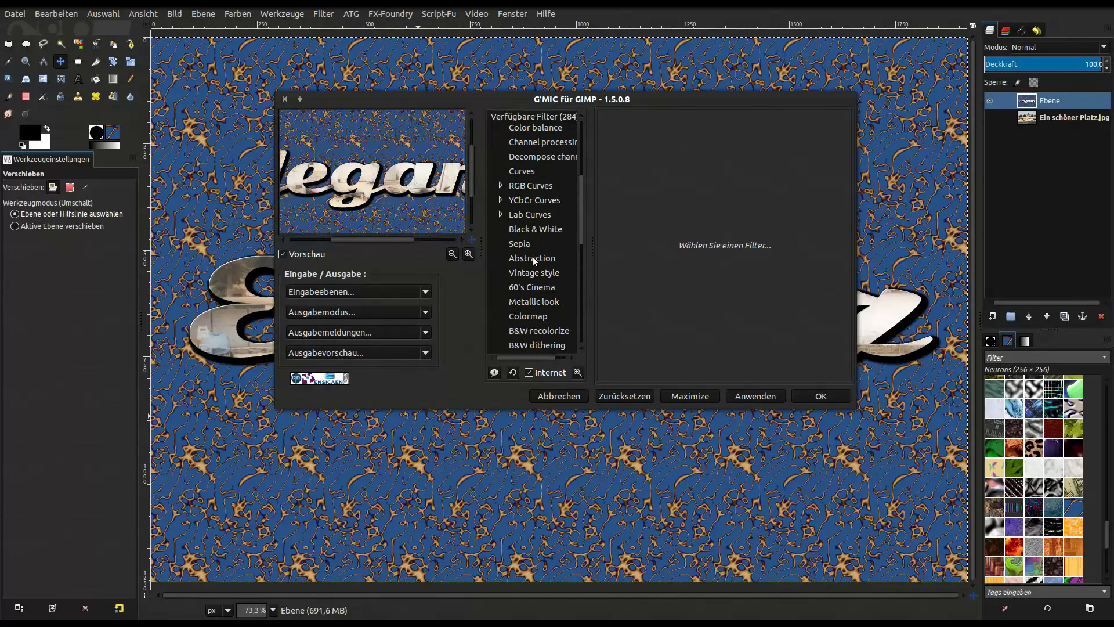
{"action": "left_click", "coordinate": [532, 288]}
{"action": "left_click", "coordinate": [452, 255]}
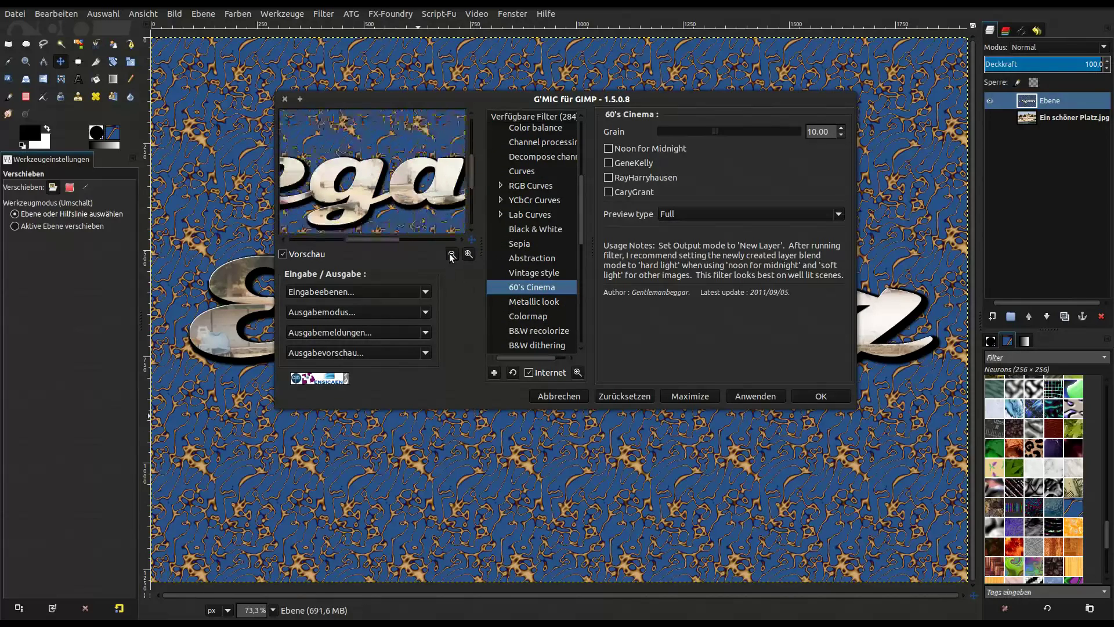
{"action": "left_click", "coordinate": [808, 397]}
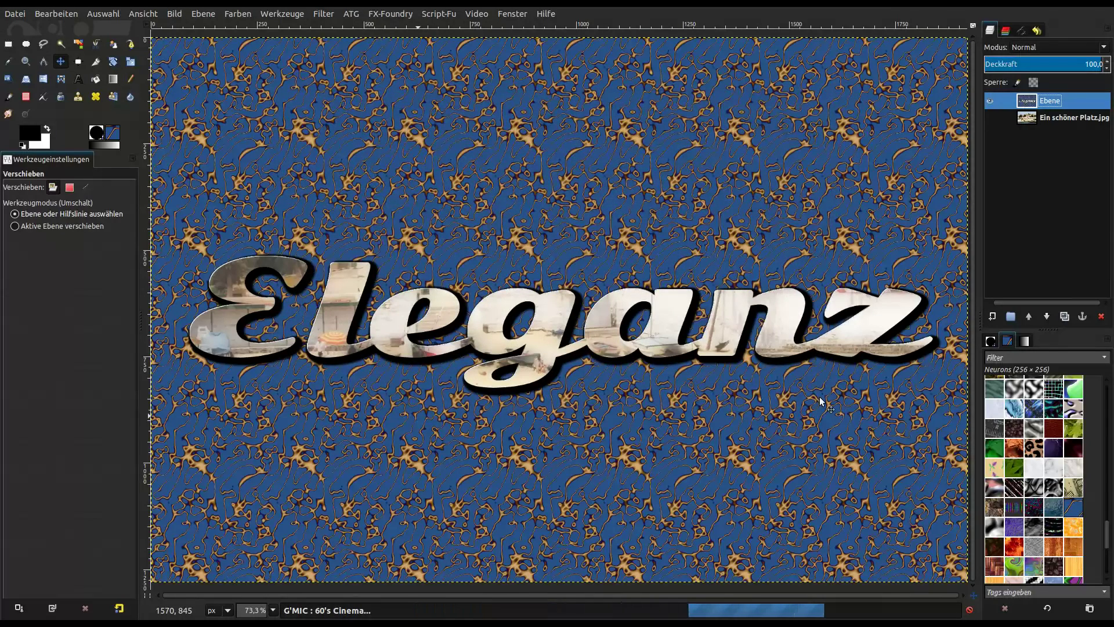